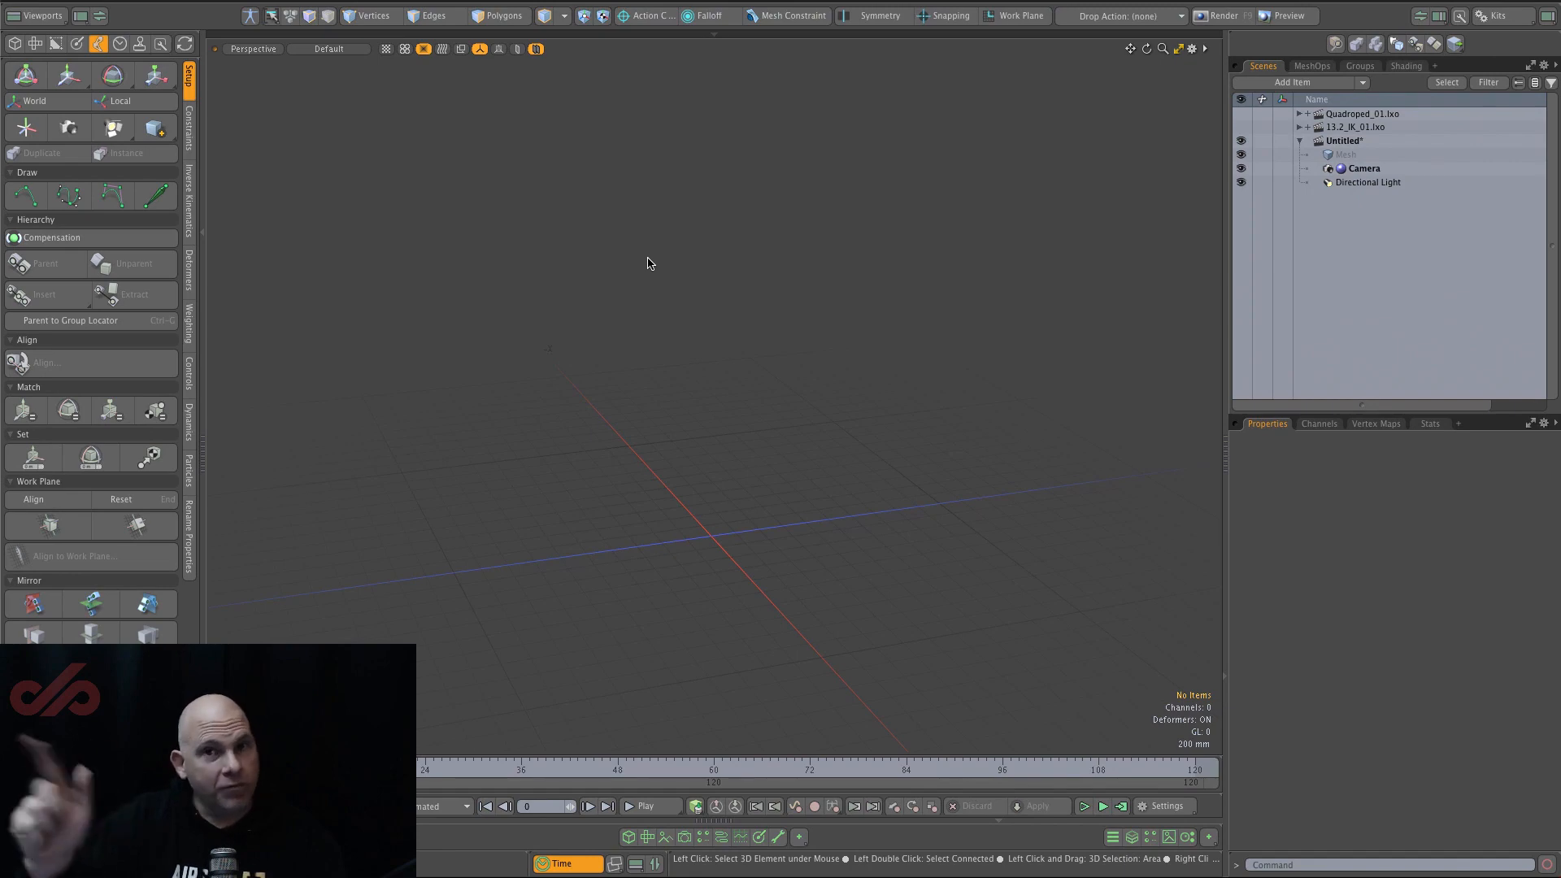
In the Right view, draw a zigzag skeleton chain of four joints from the hip down to the ground line.
key(alt)
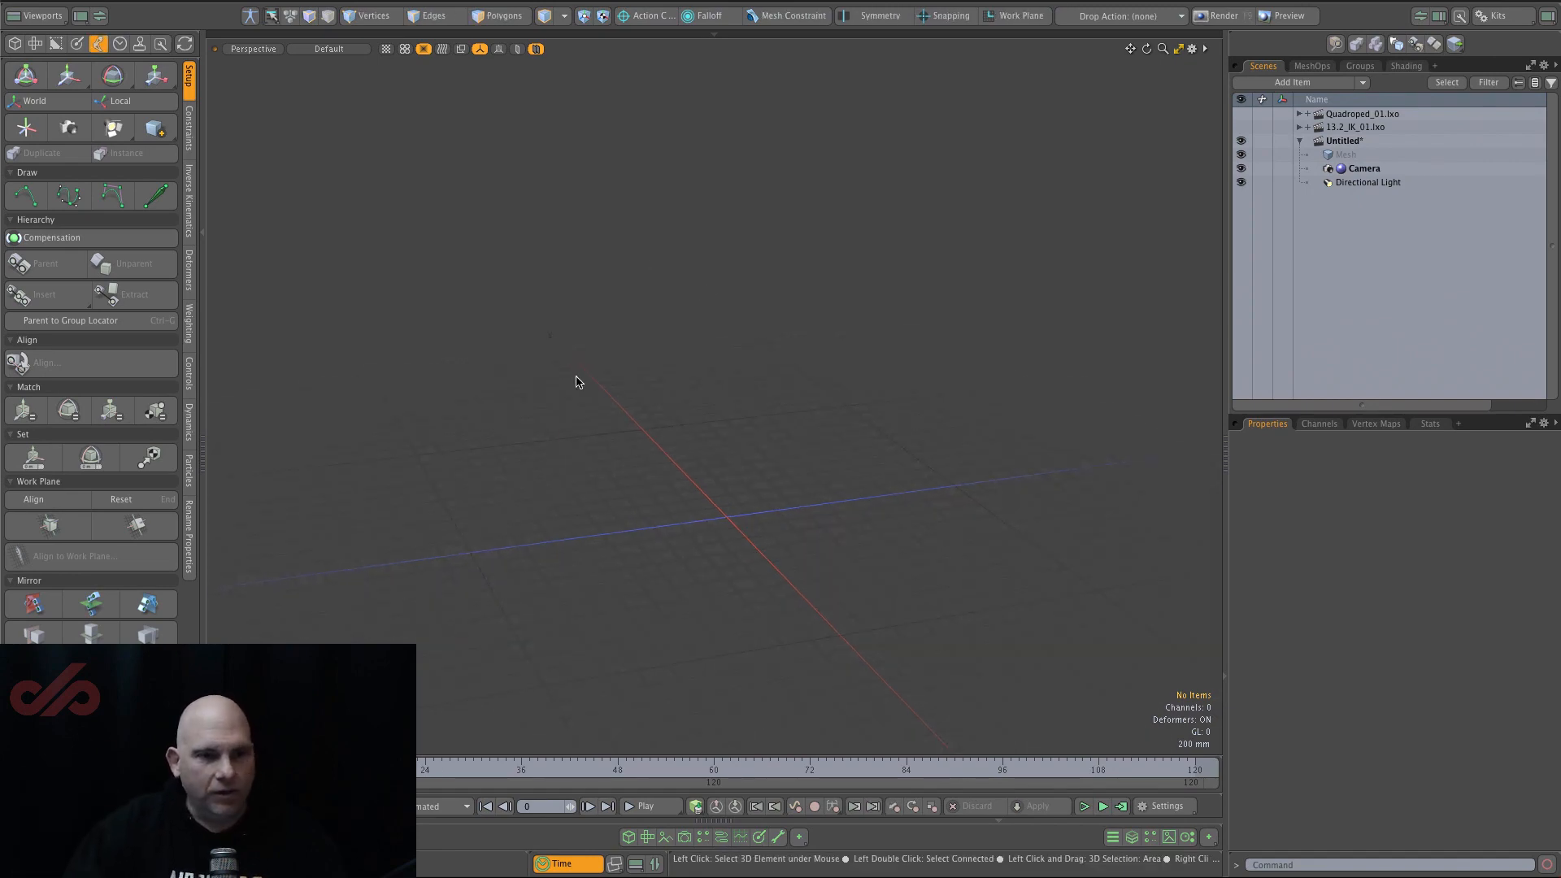
alt+right_click(574, 375)
click(706, 373)
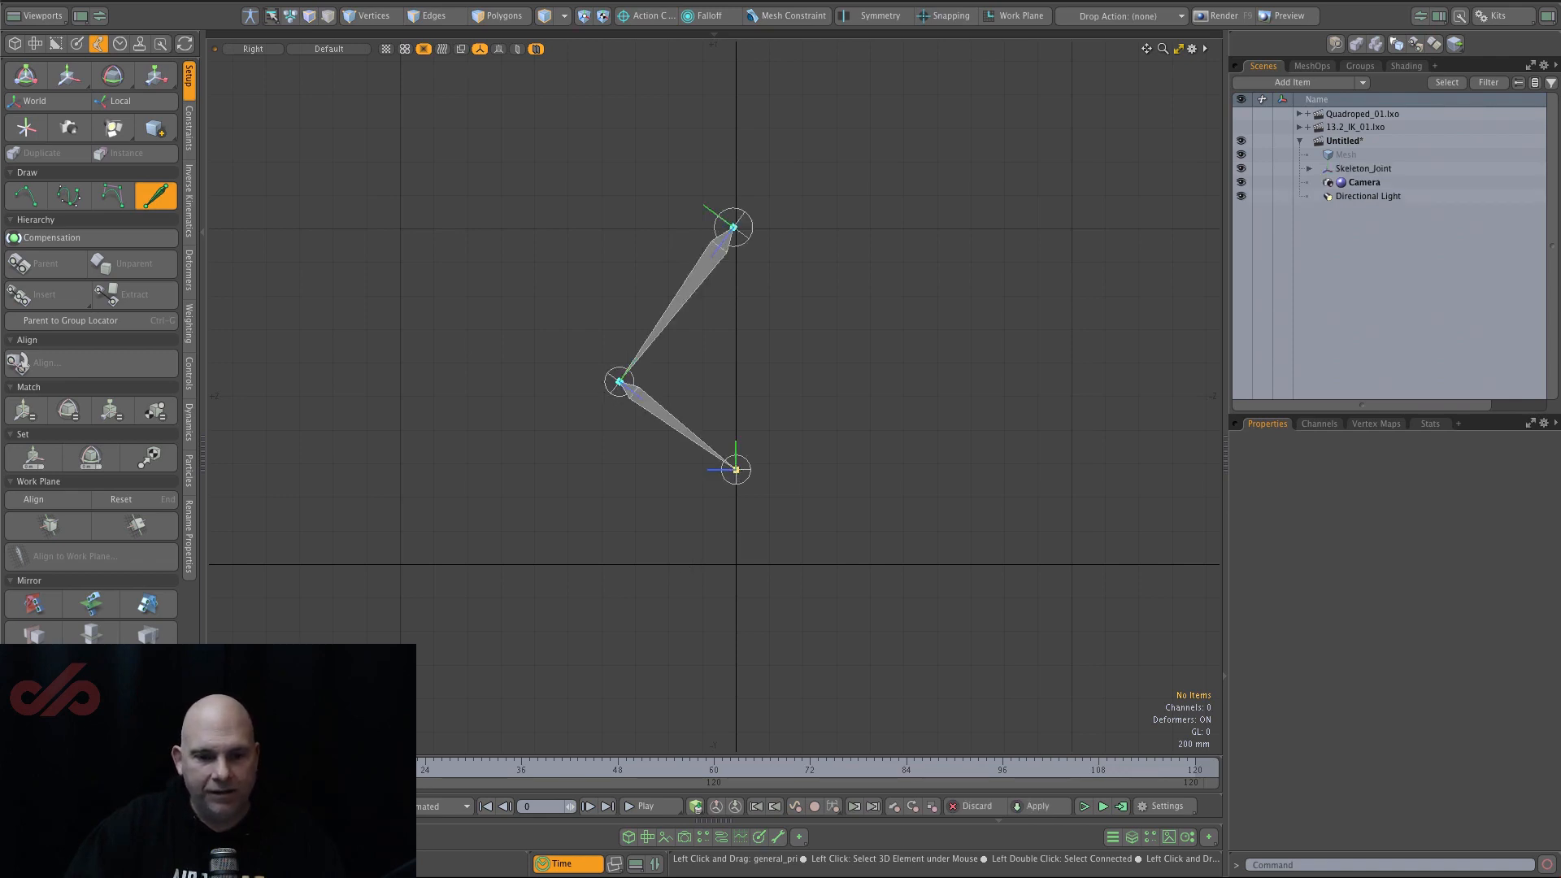
key(space)
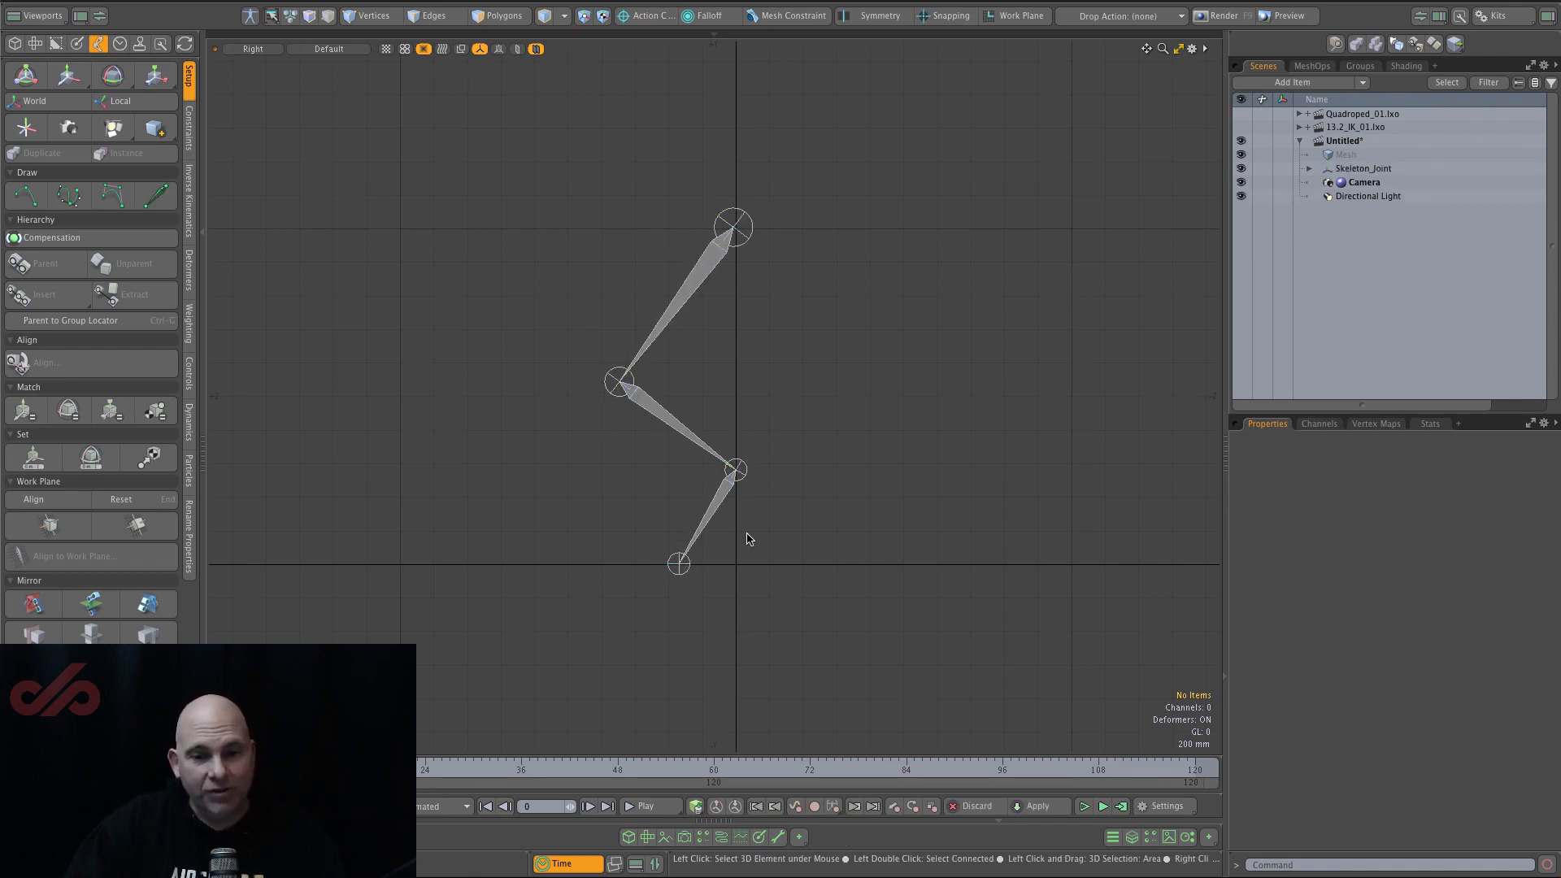
Return to the Perspective view, select all four joints and apply Planar IK to them in setup mode.
alt+right_click(516, 505)
click(598, 478)
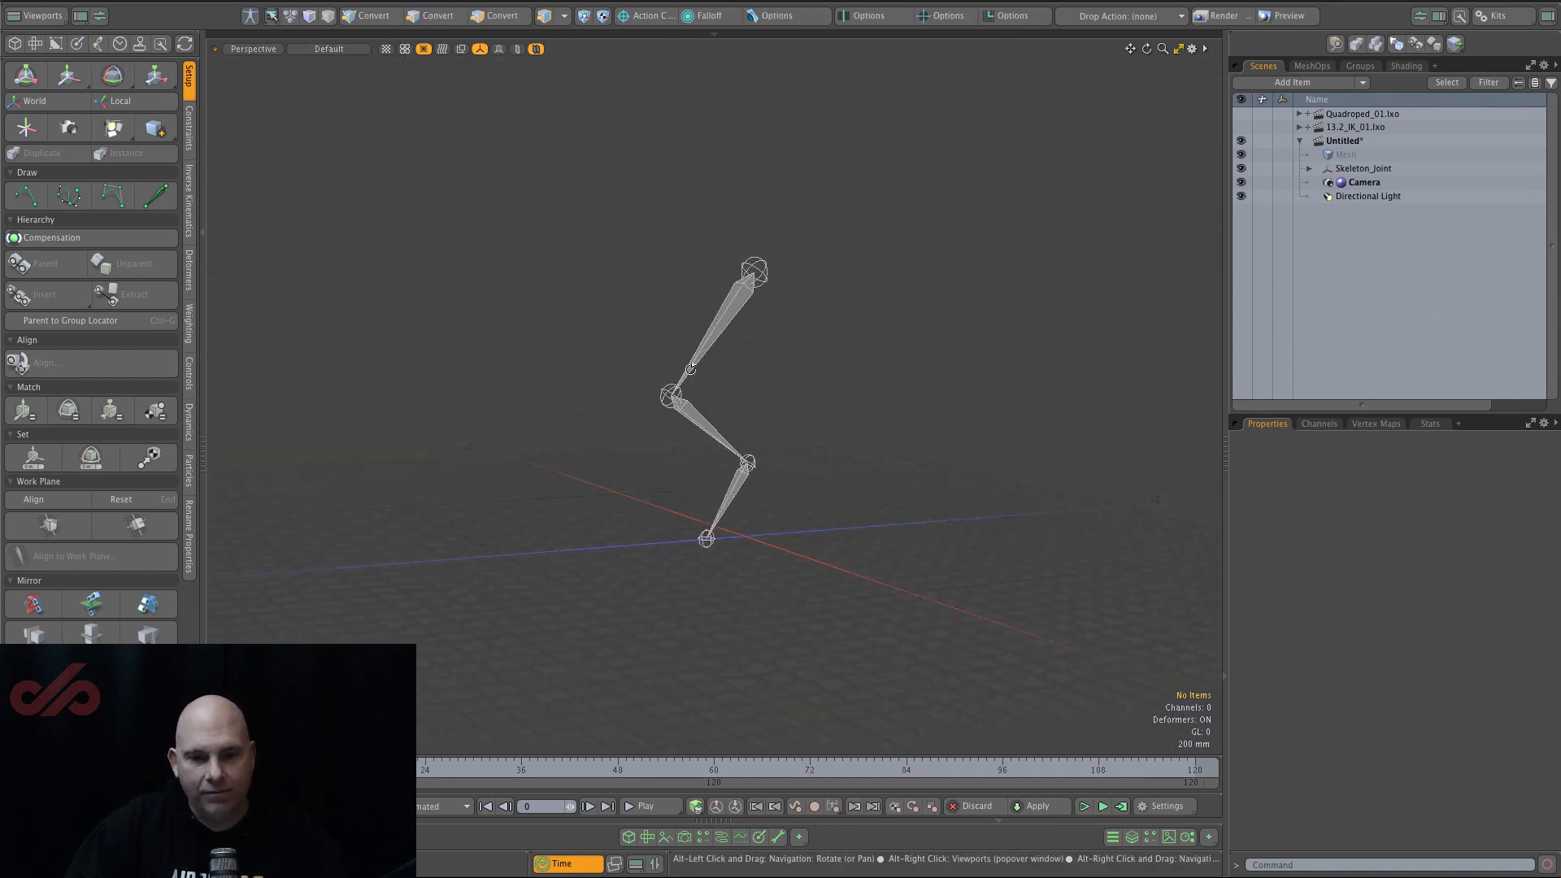
alt+drag(690, 369, 903, 338)
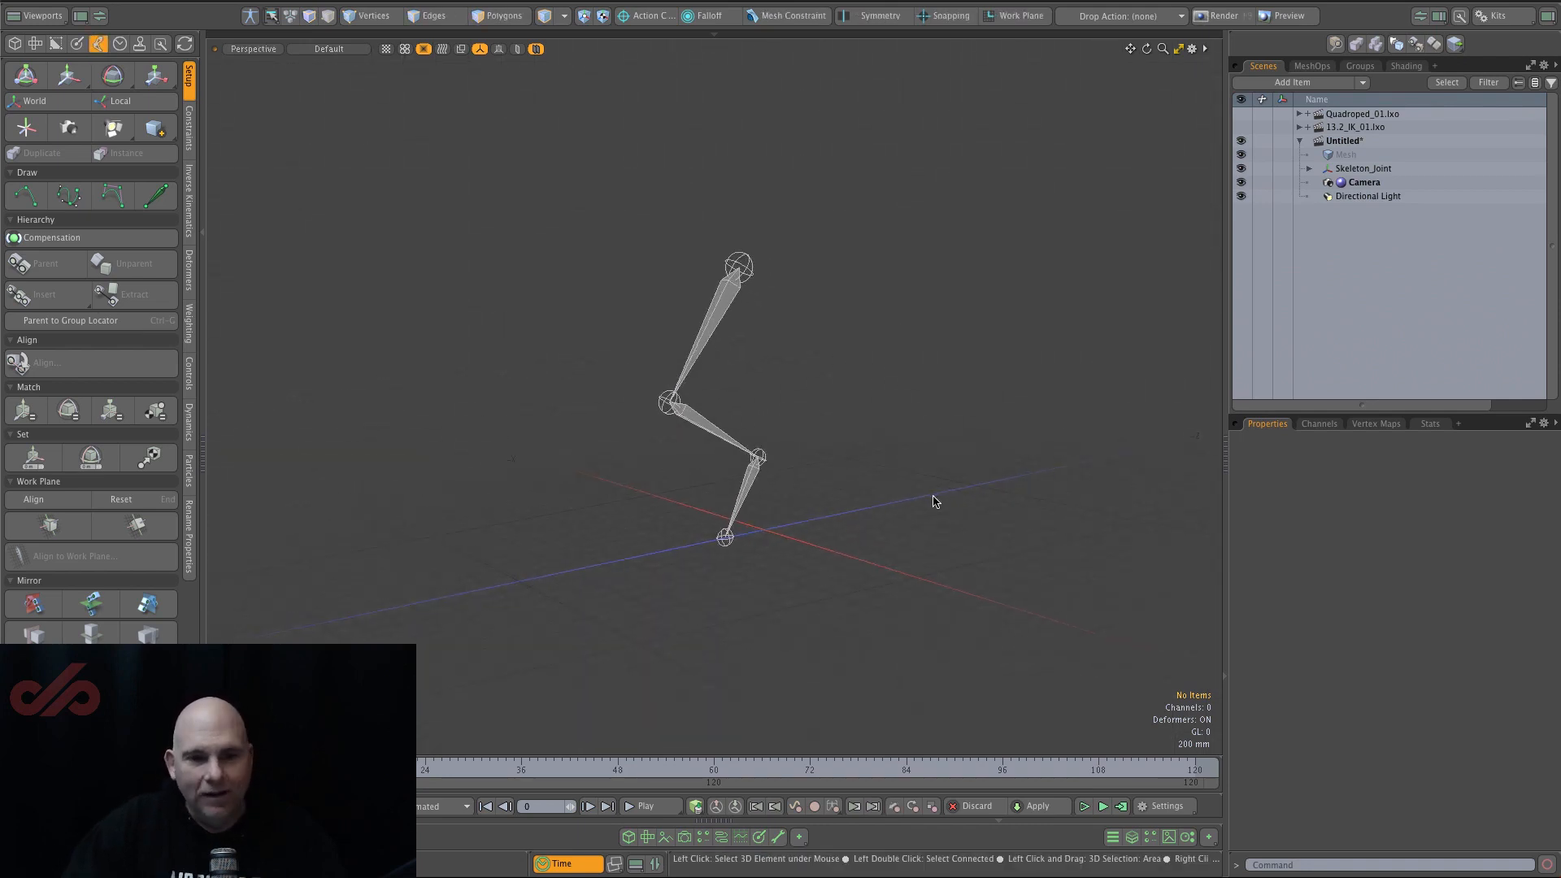
drag(615, 316, 1021, 737)
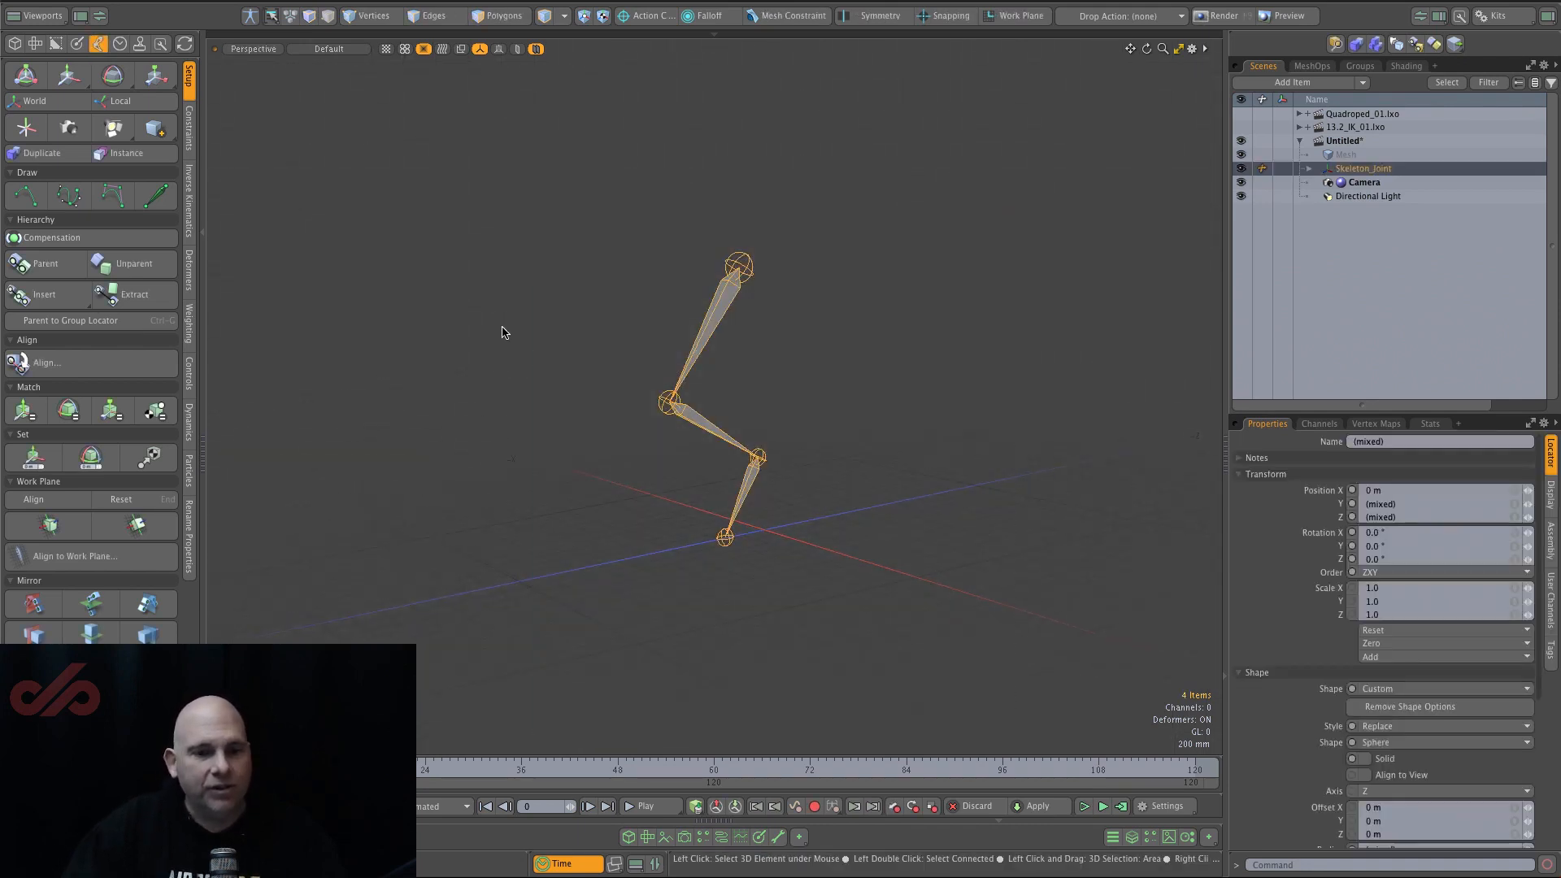
click(256, 23)
click(190, 200)
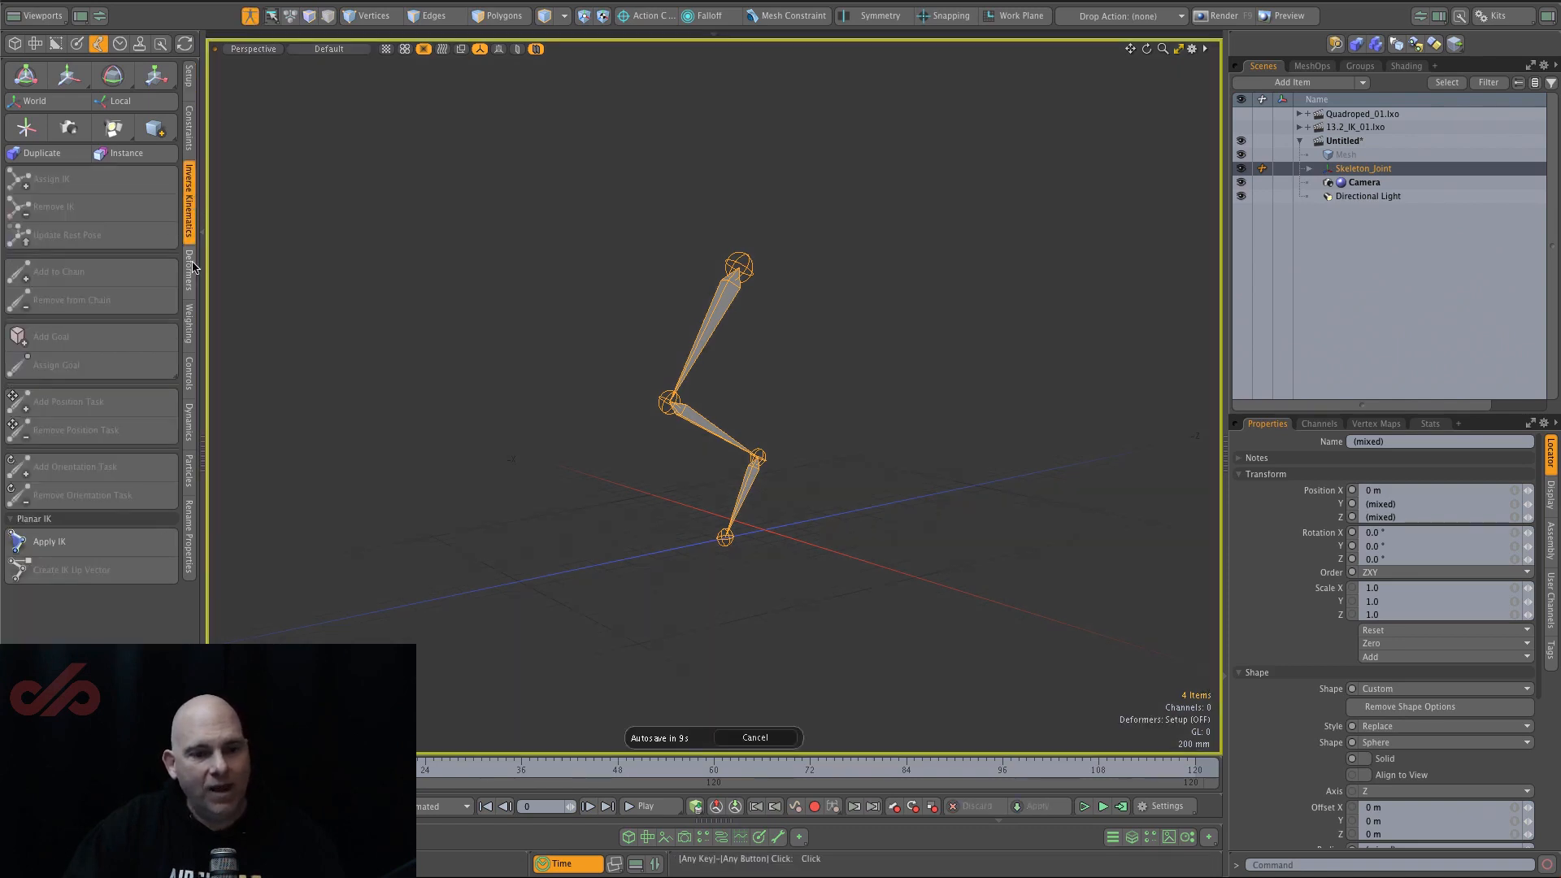
click(88, 547)
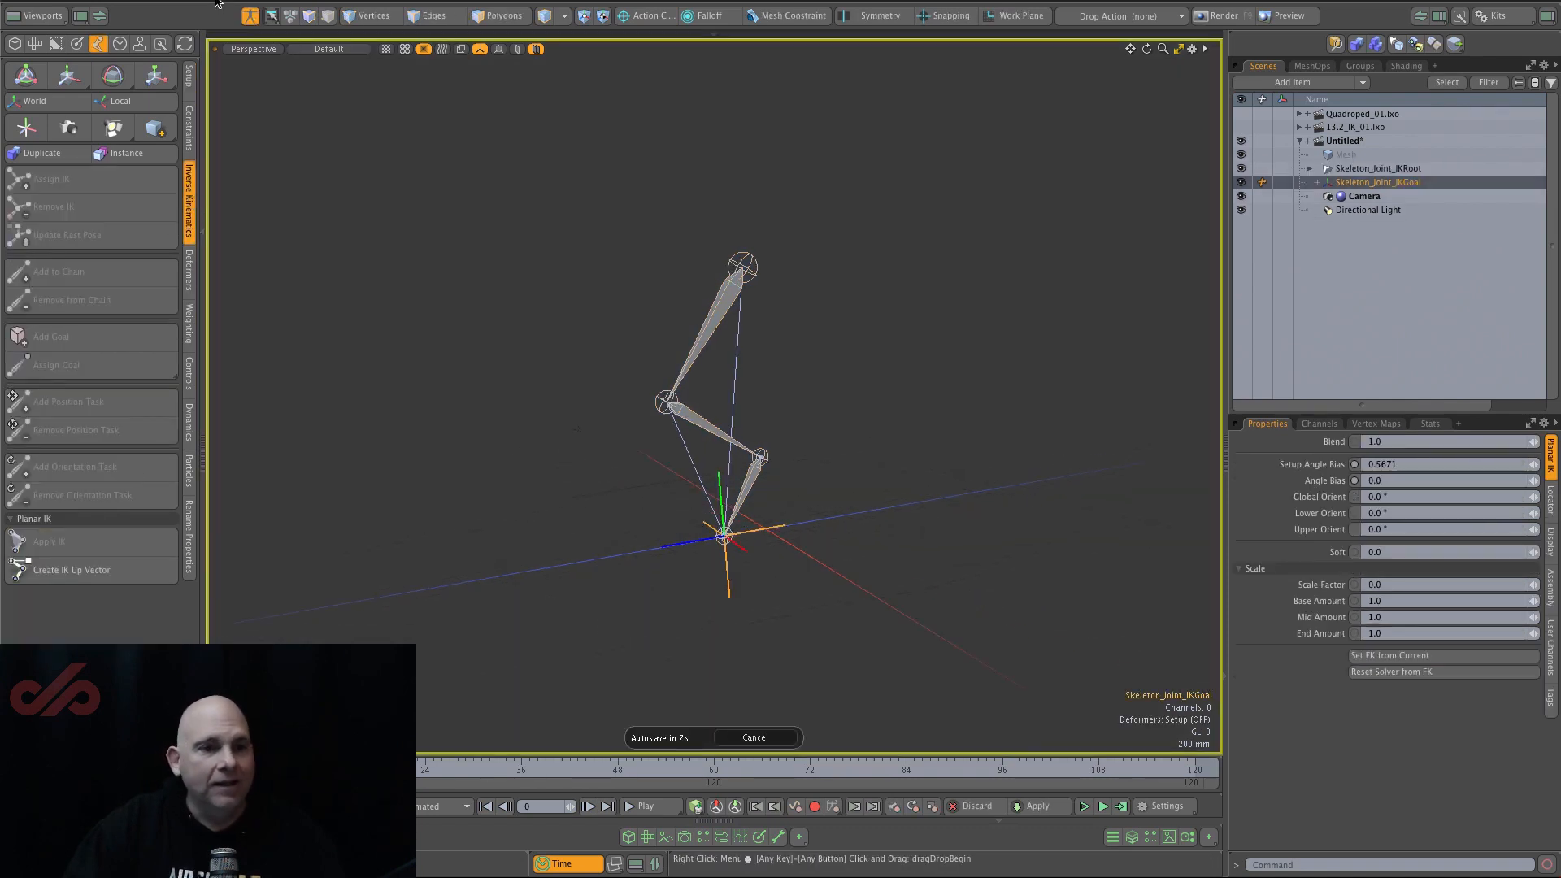
click(247, 16)
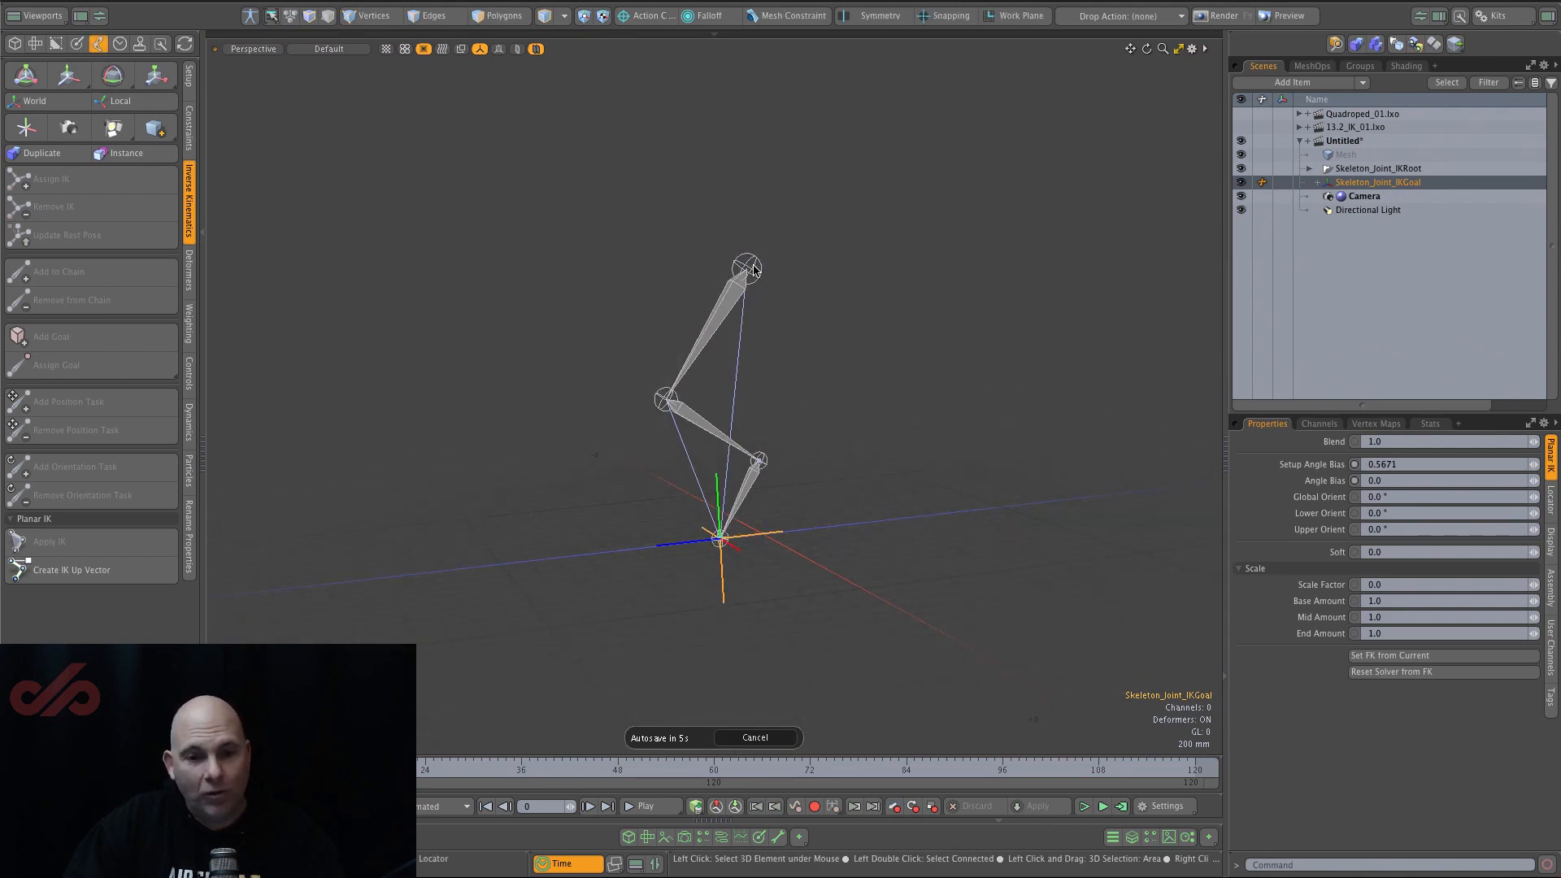
Test the leg's bending by moving the IK goal, and undo the move.
key(w)
drag(654, 481, 854, 501)
key(ctrl+z)
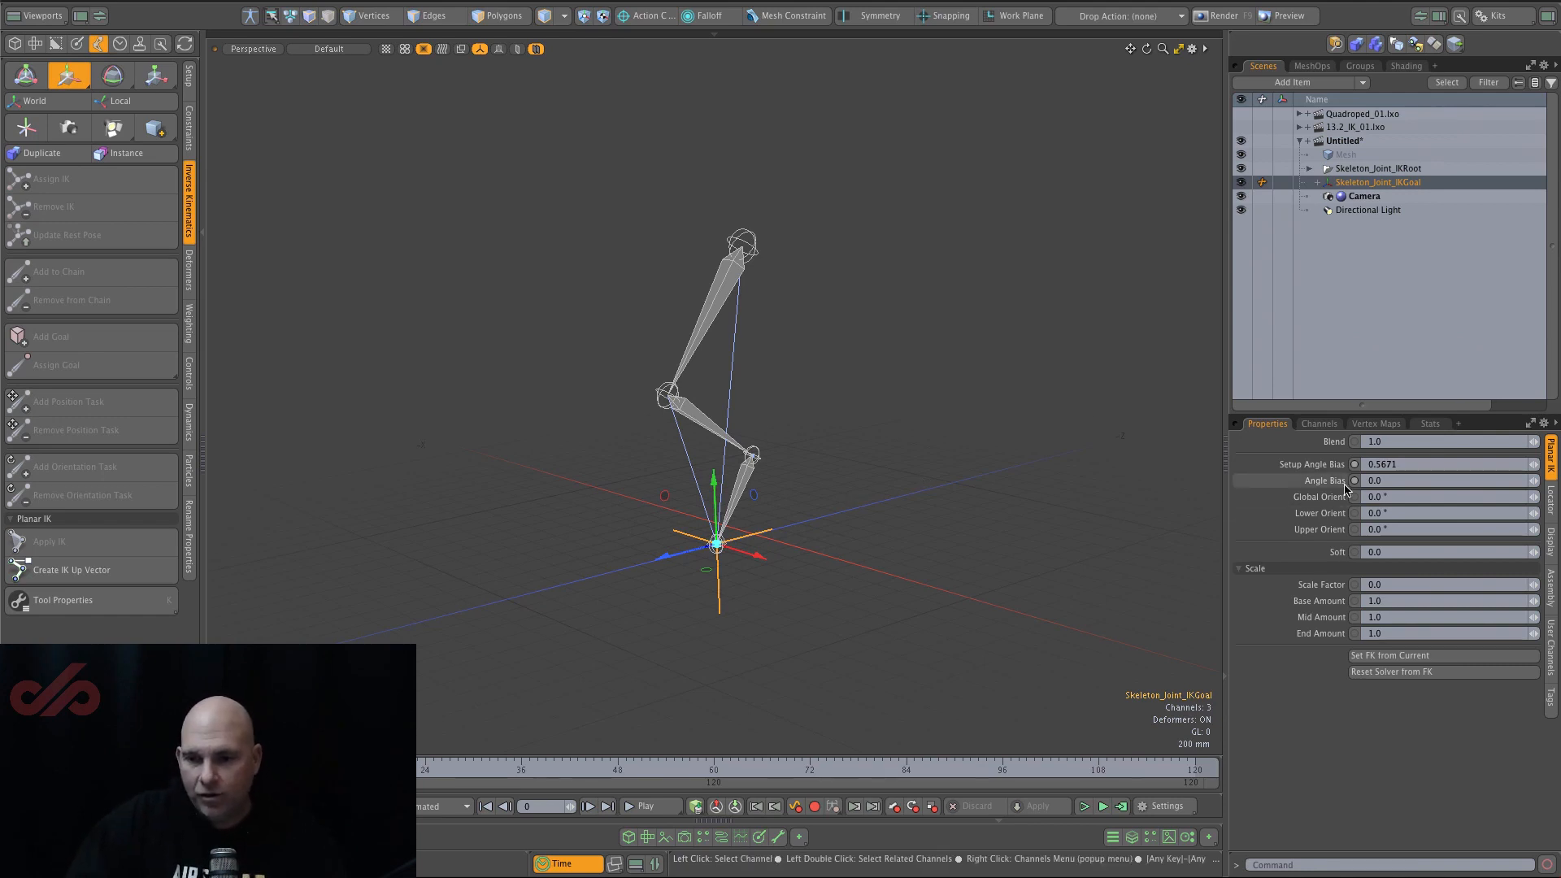
Adjust the IK goal's Angle Bias to 0.2 in the viewport and test the leg by moving the goal.
key(q)
alt+drag(1030, 463, 822, 486)
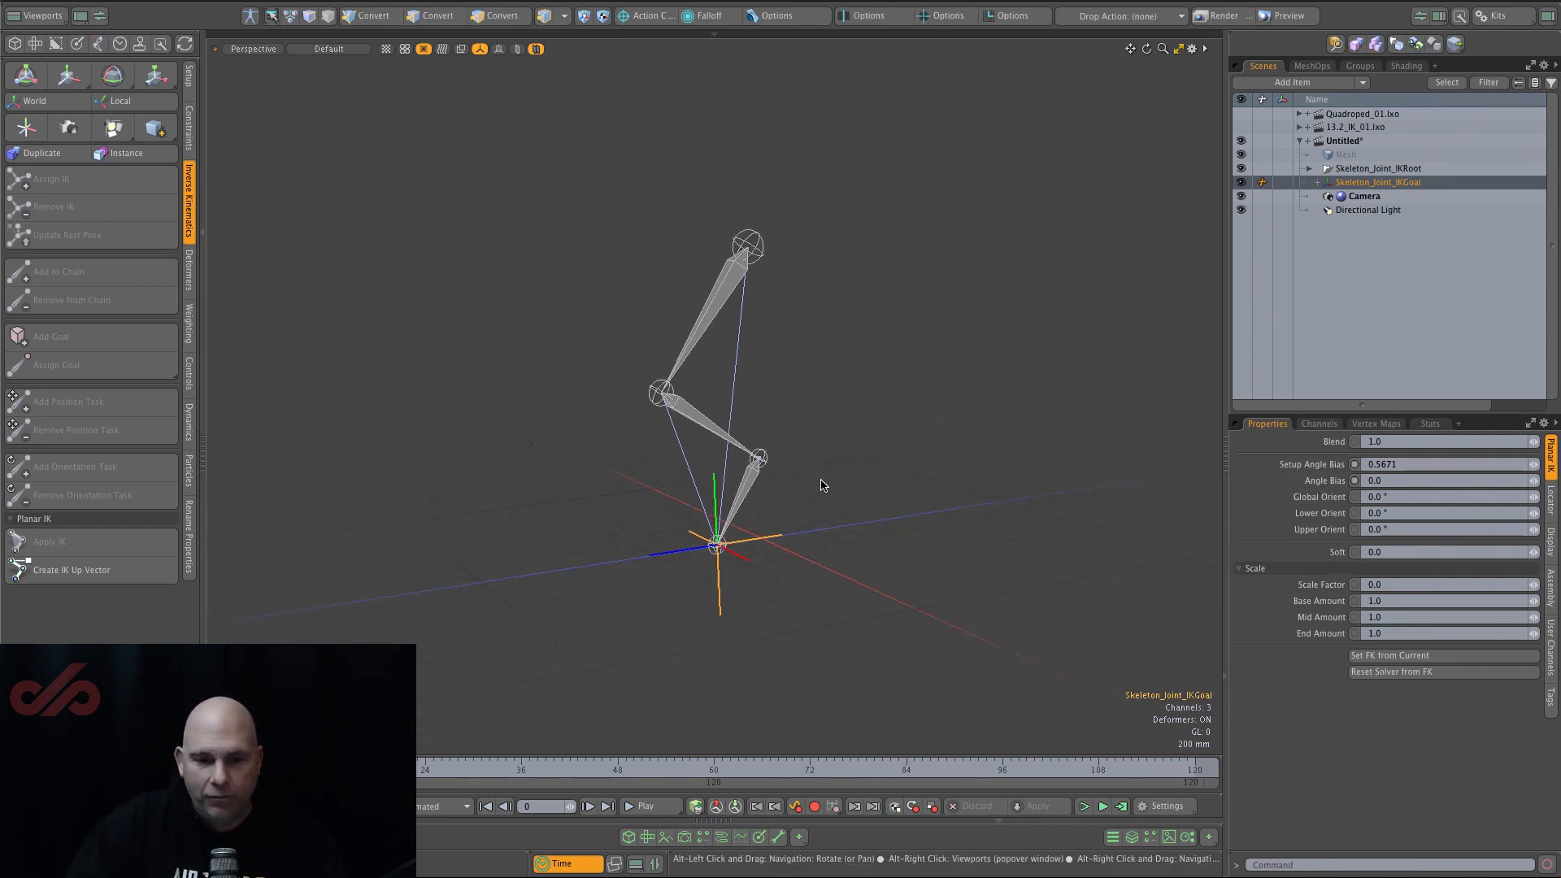
key(c)
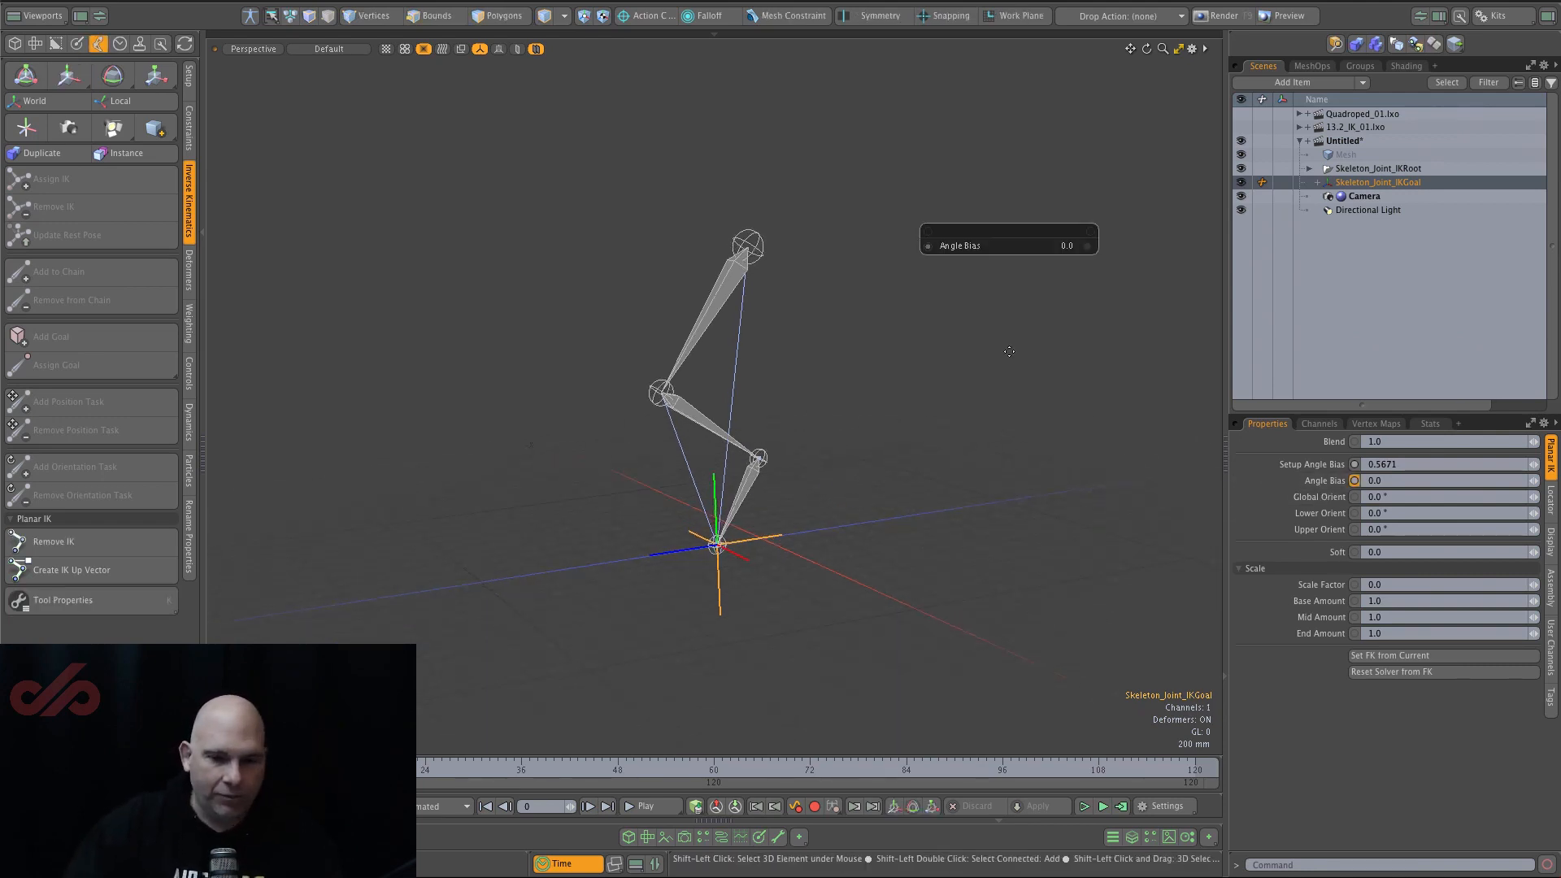
alt+drag(910, 383, 1000, 368)
scroll(887, 378, up, 2)
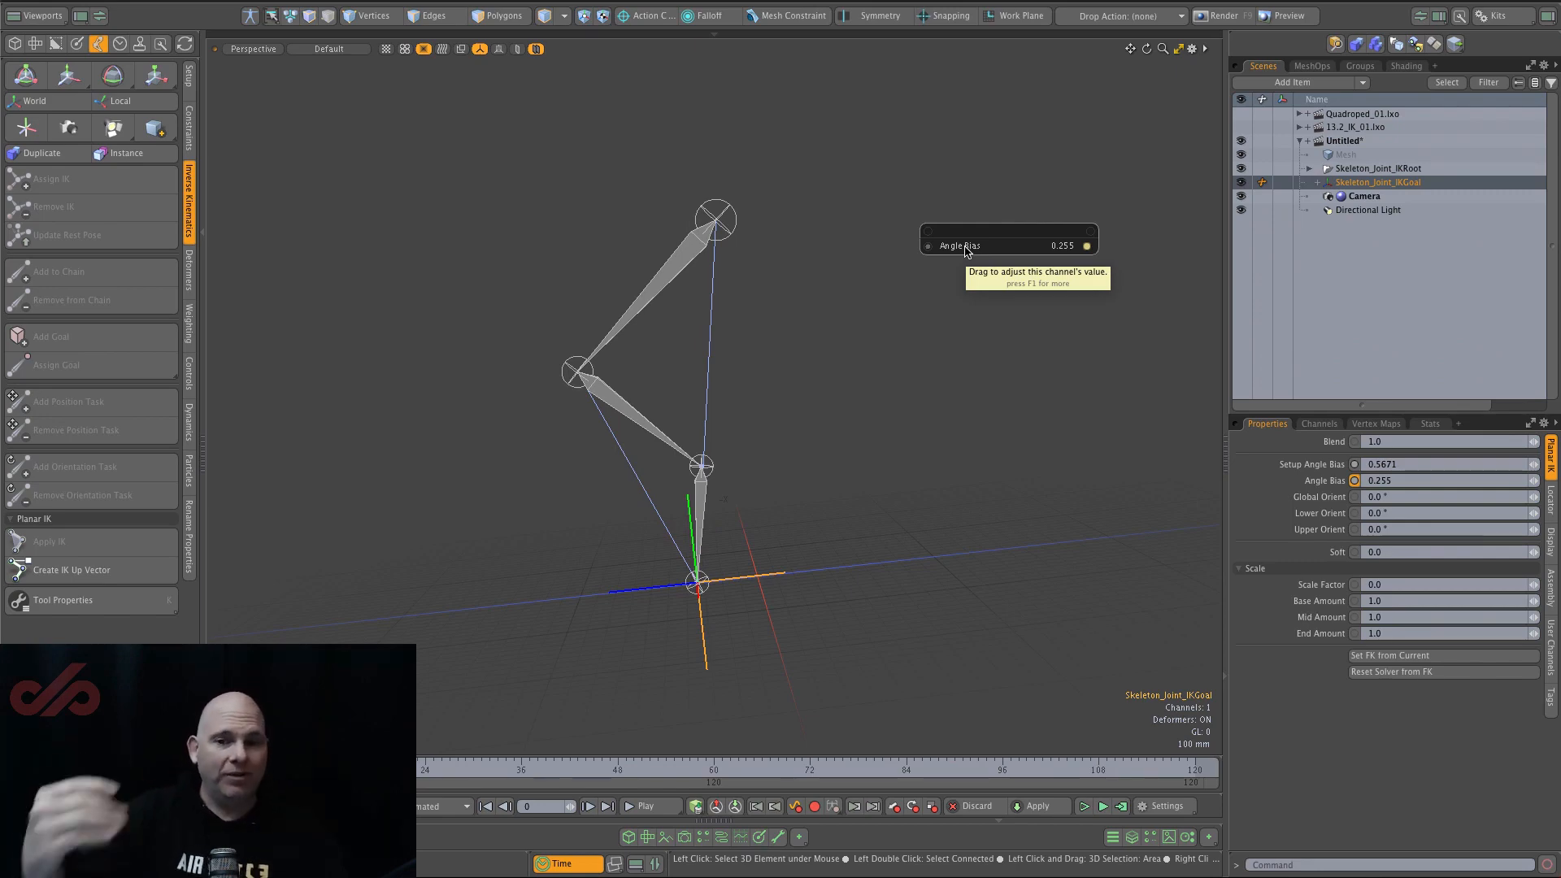
mouse_move(967, 251)
mouse_down()
mouse_move(931, 251)
mouse_move(966, 252)
mouse_up()
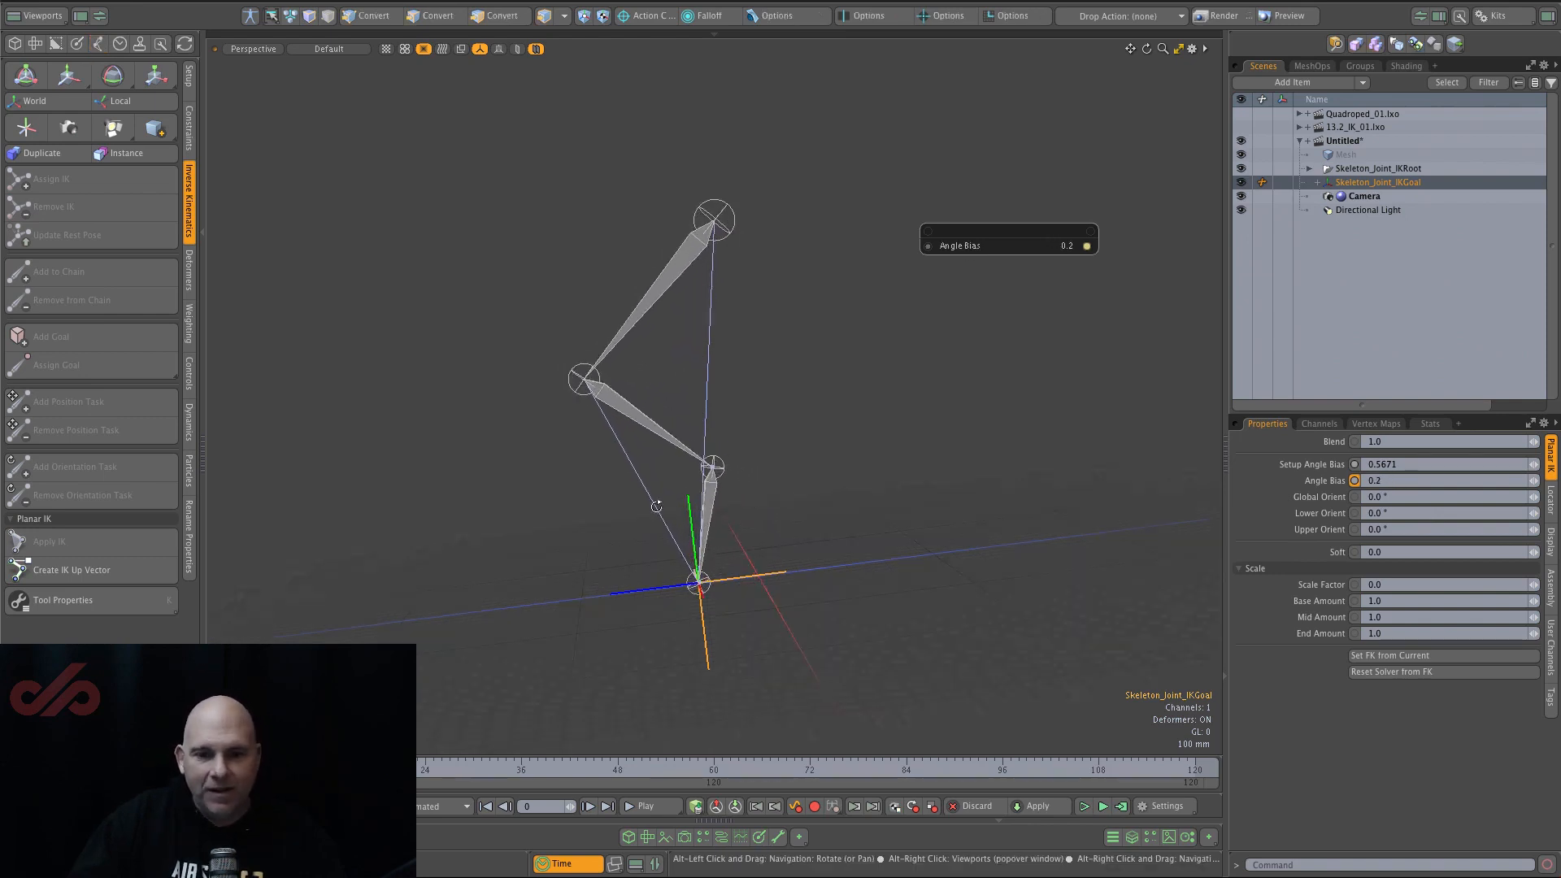
key(w)
mouse_move(624, 525)
mouse_down()
mouse_move(631, 404)
mouse_move(529, 480)
mouse_move(544, 356)
mouse_move(570, 441)
mouse_move(477, 574)
mouse_move(564, 390)
mouse_move(625, 523)
mouse_up()
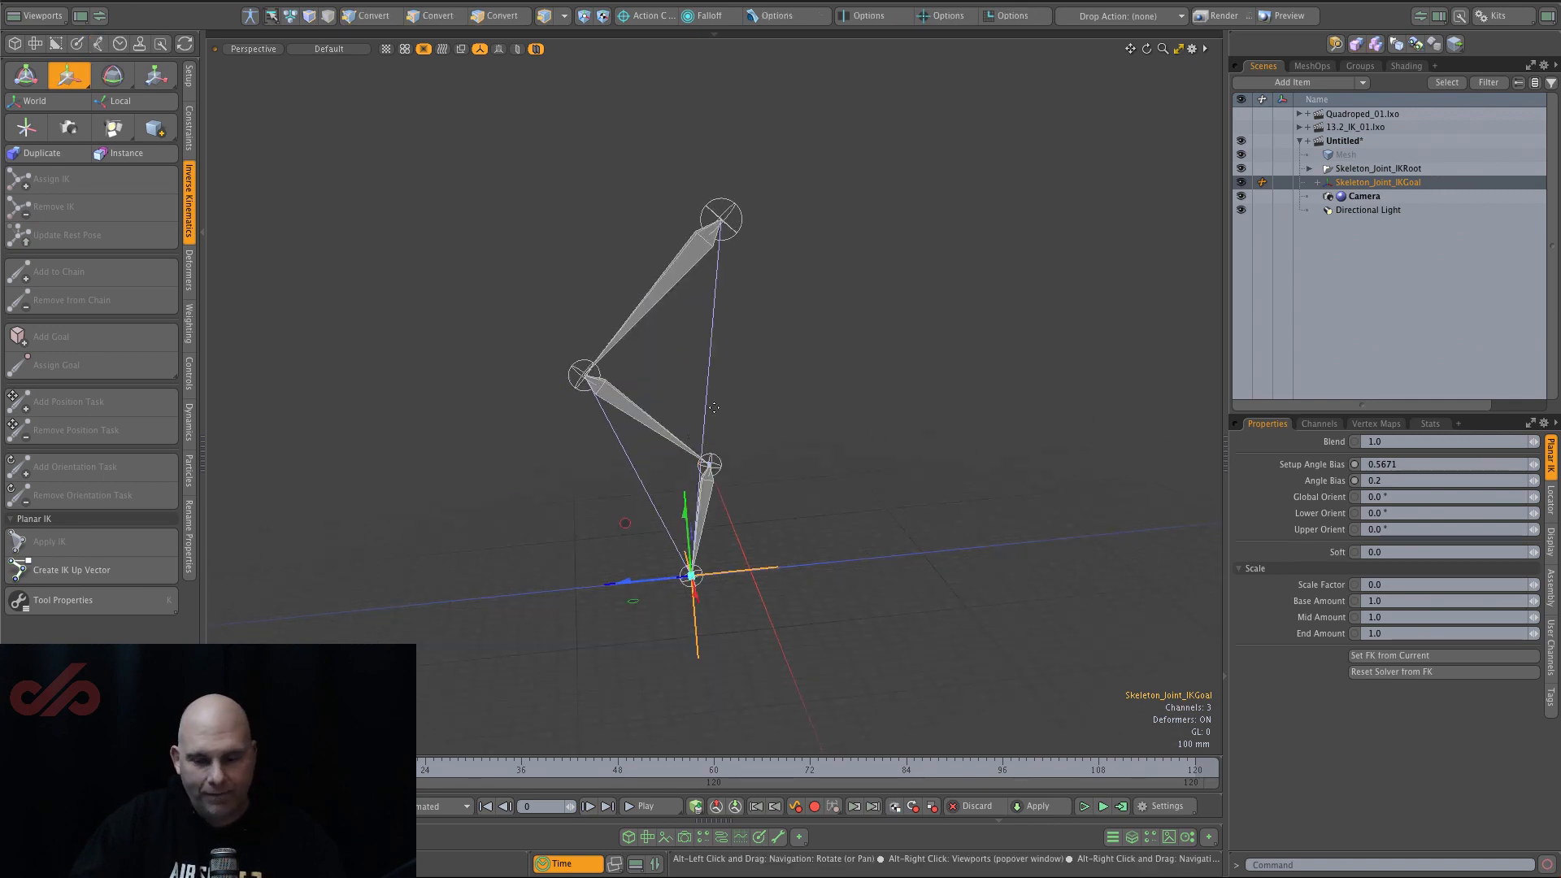
Test the goal's movement with an Angle Bias of -0.485, and reset the Angle Bias to 0.0.
click(1321, 481)
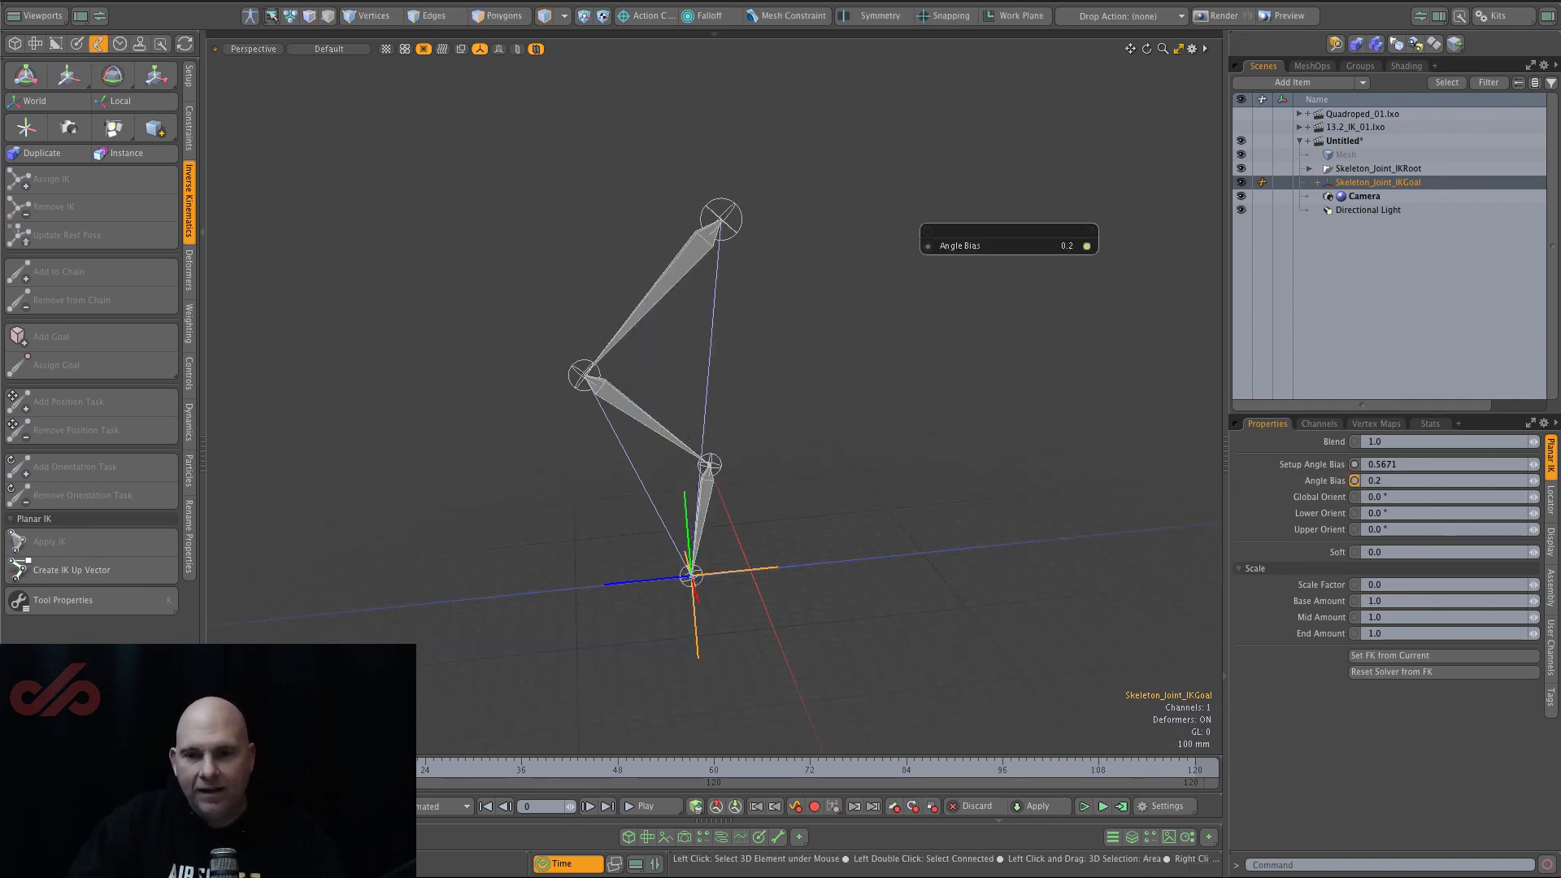
drag(986, 252, 875, 252)
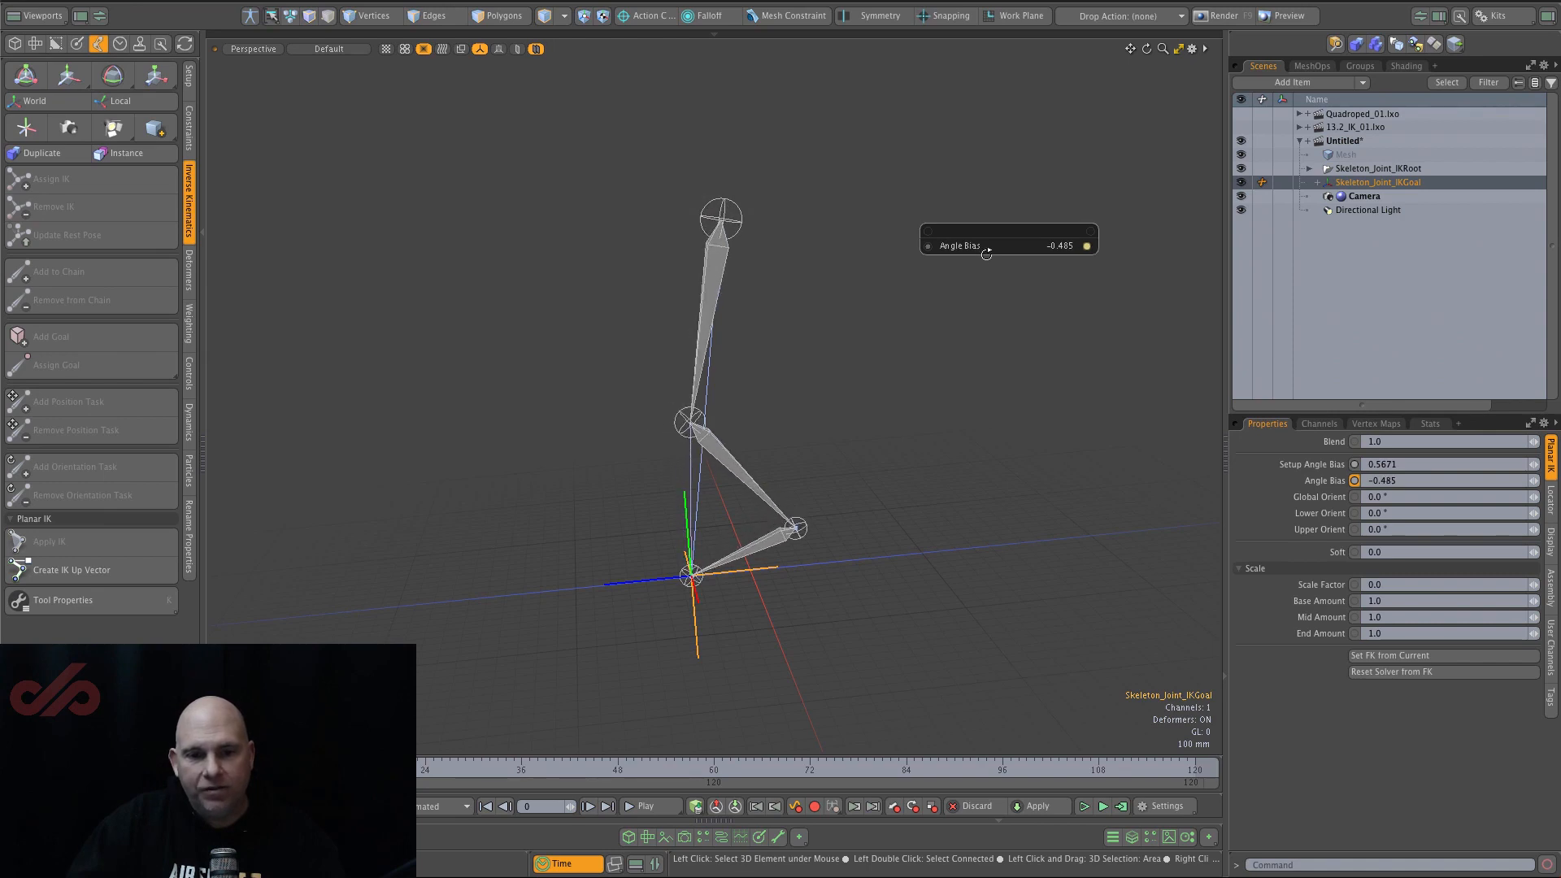
key(w)
drag(622, 524, 644, 439)
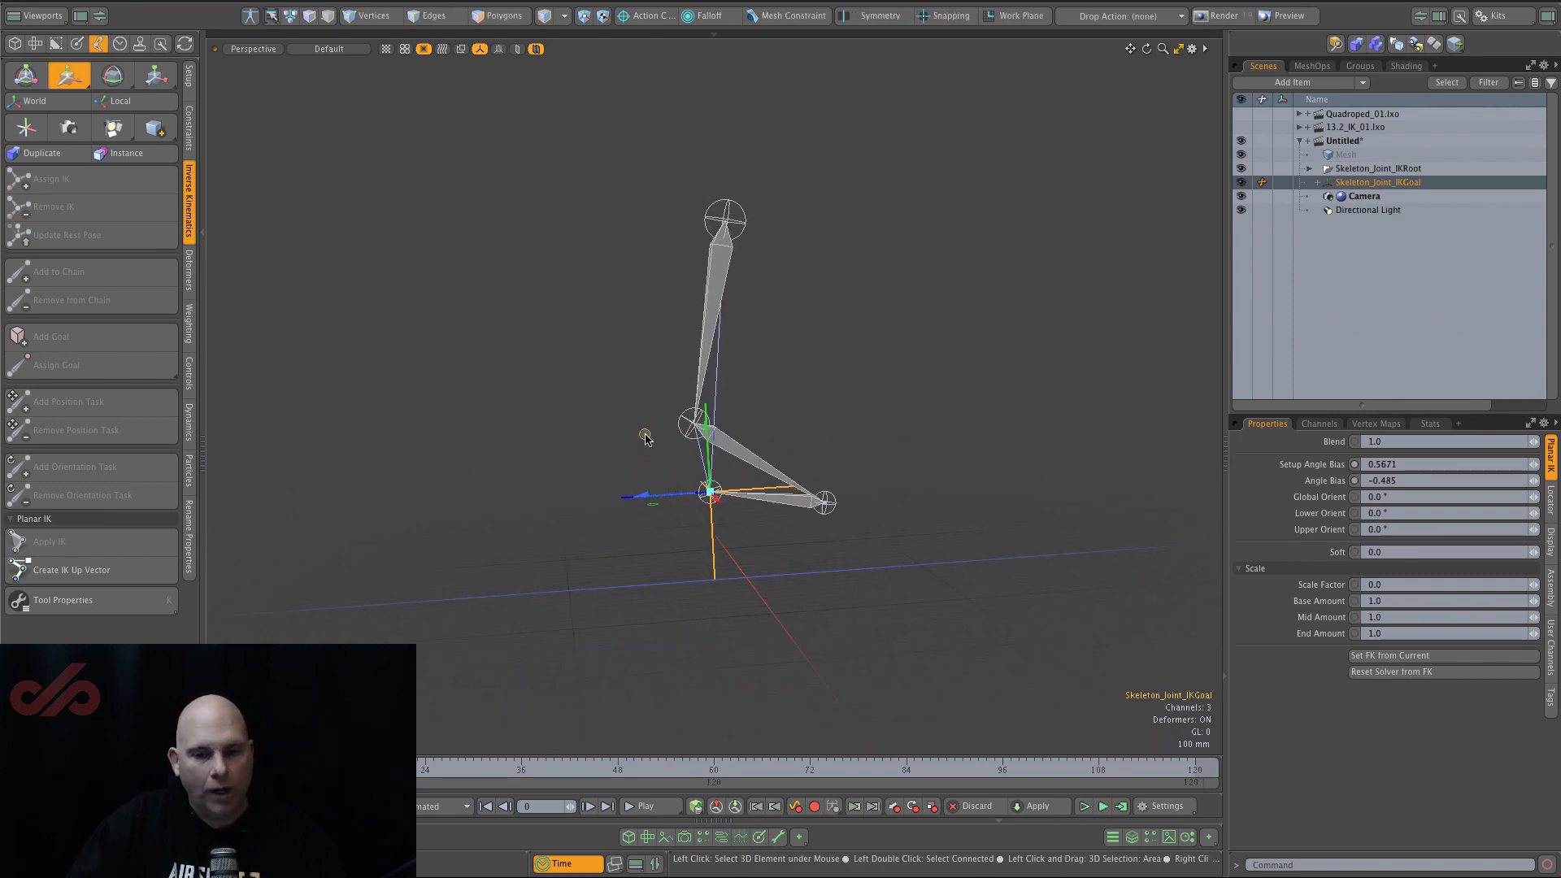
key(ctrl+z)
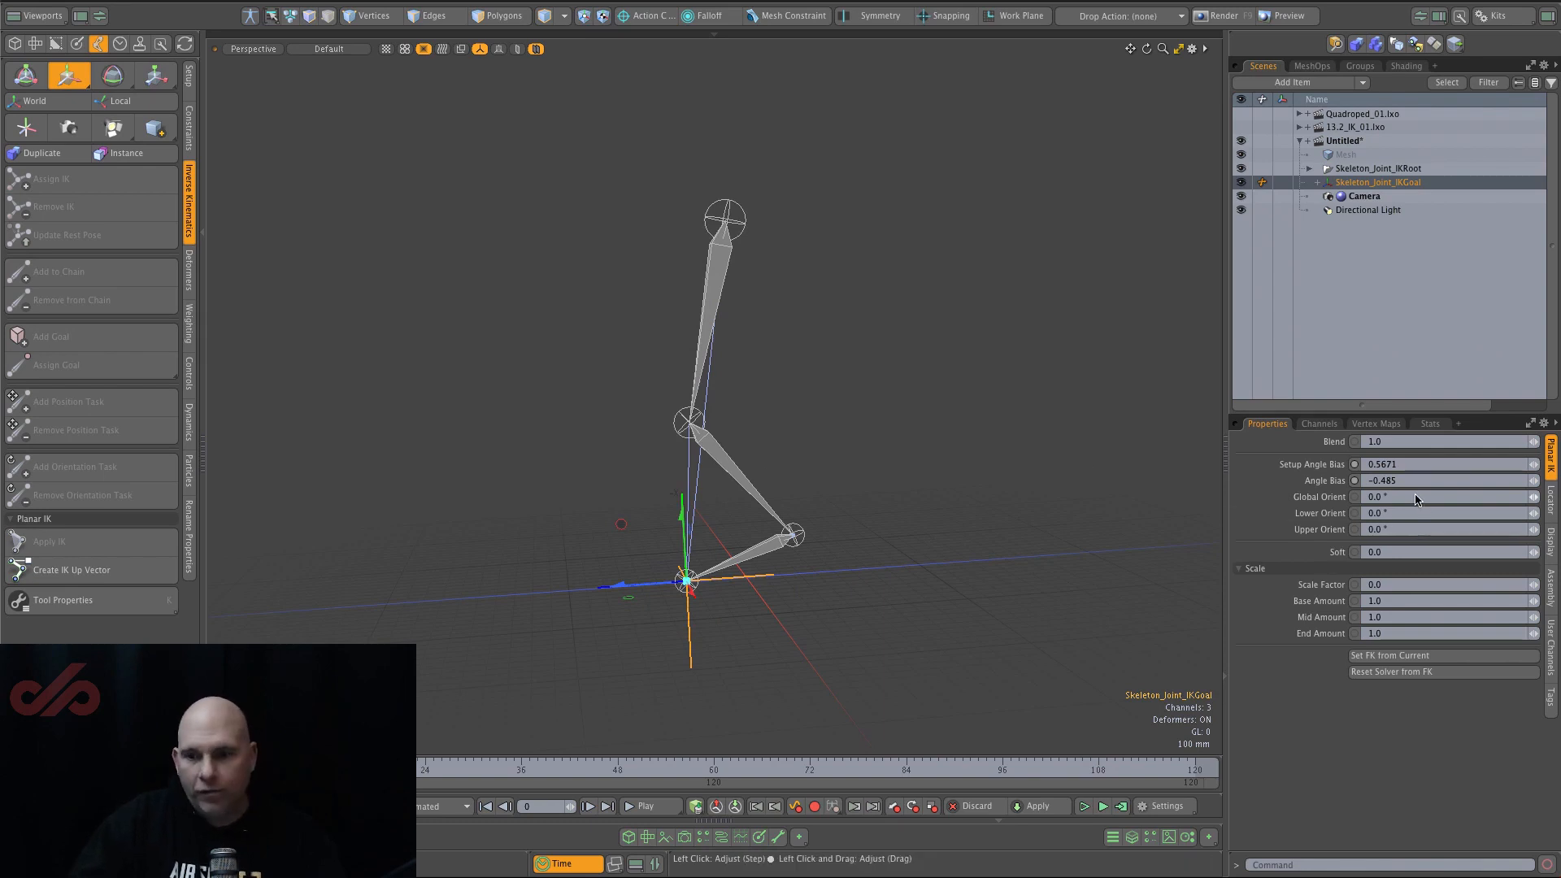
key(Return)
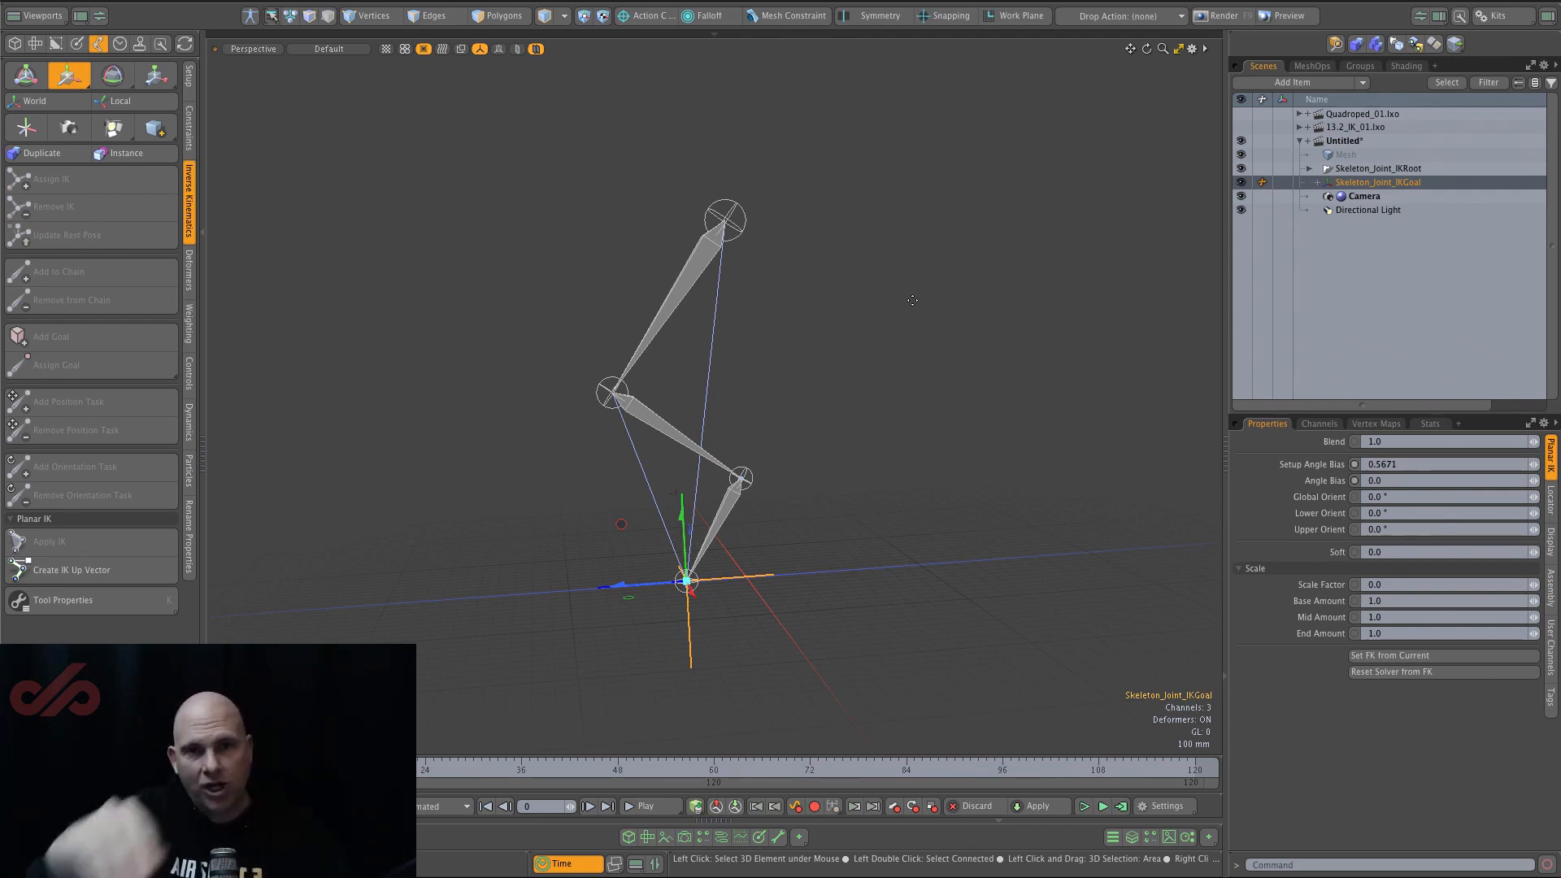
Show the Global, Lower and Upper Orient channels in the viewport, try changing Global Orient, and undo it.
alt+drag(871, 321, 885, 358)
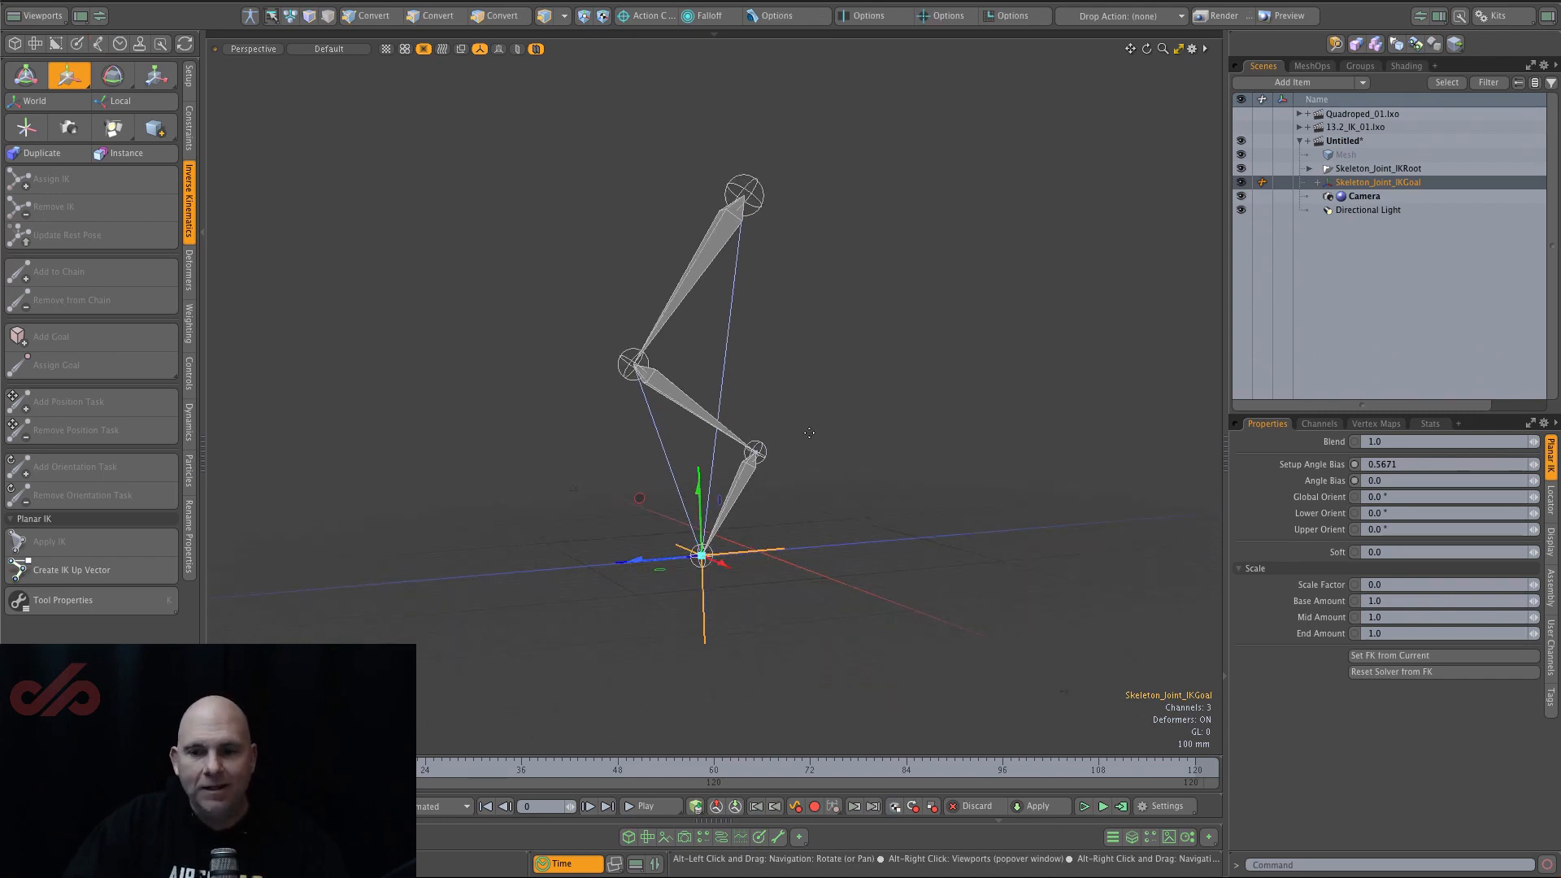
alt+drag(965, 504, 826, 446)
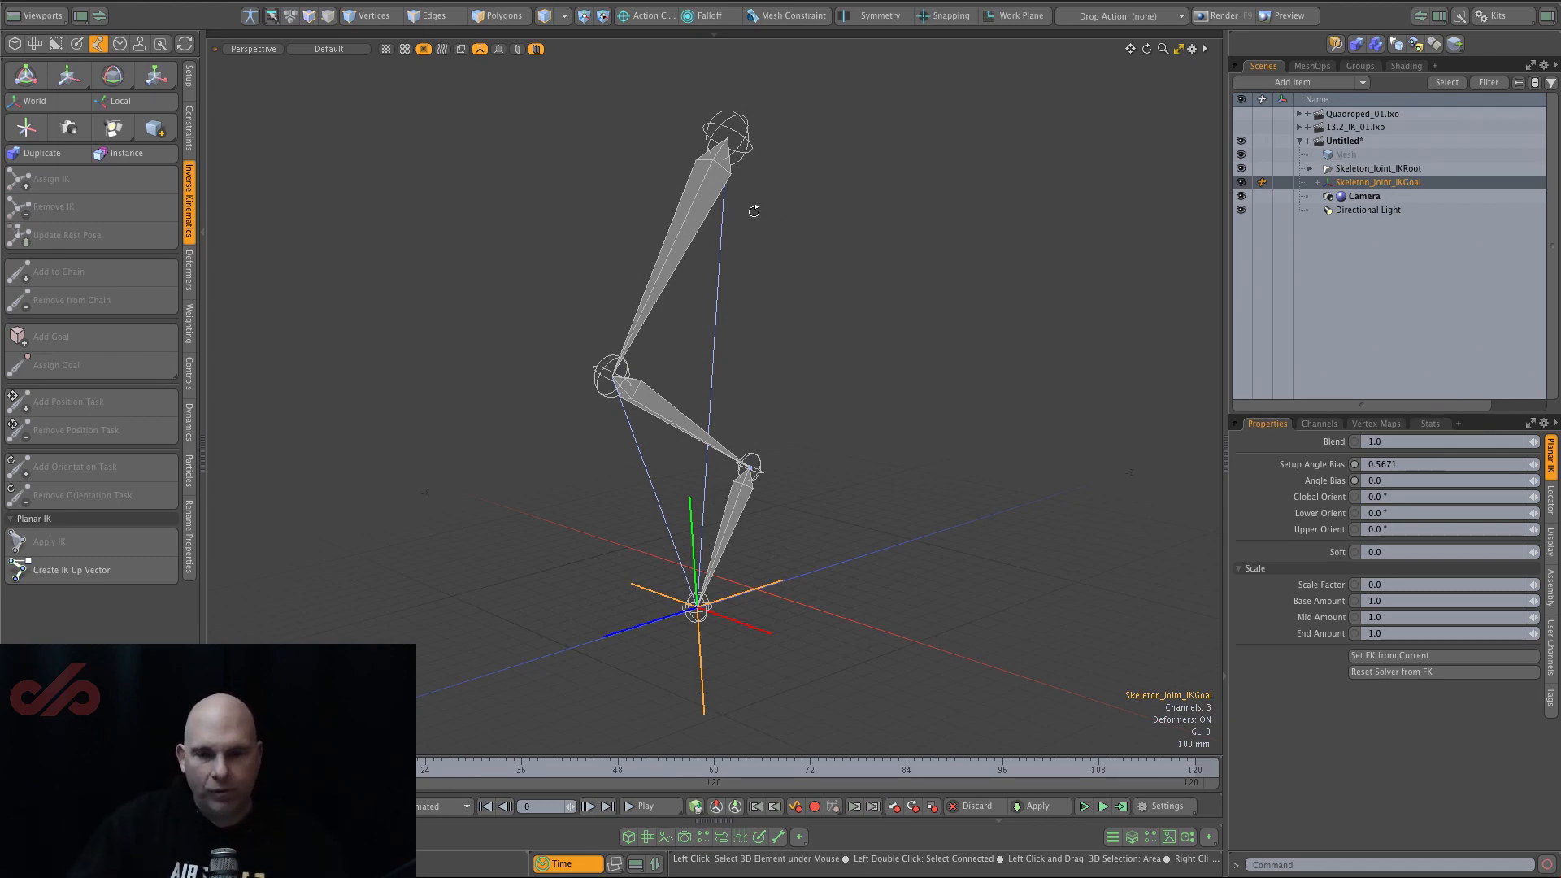
alt+drag(755, 212, 847, 123)
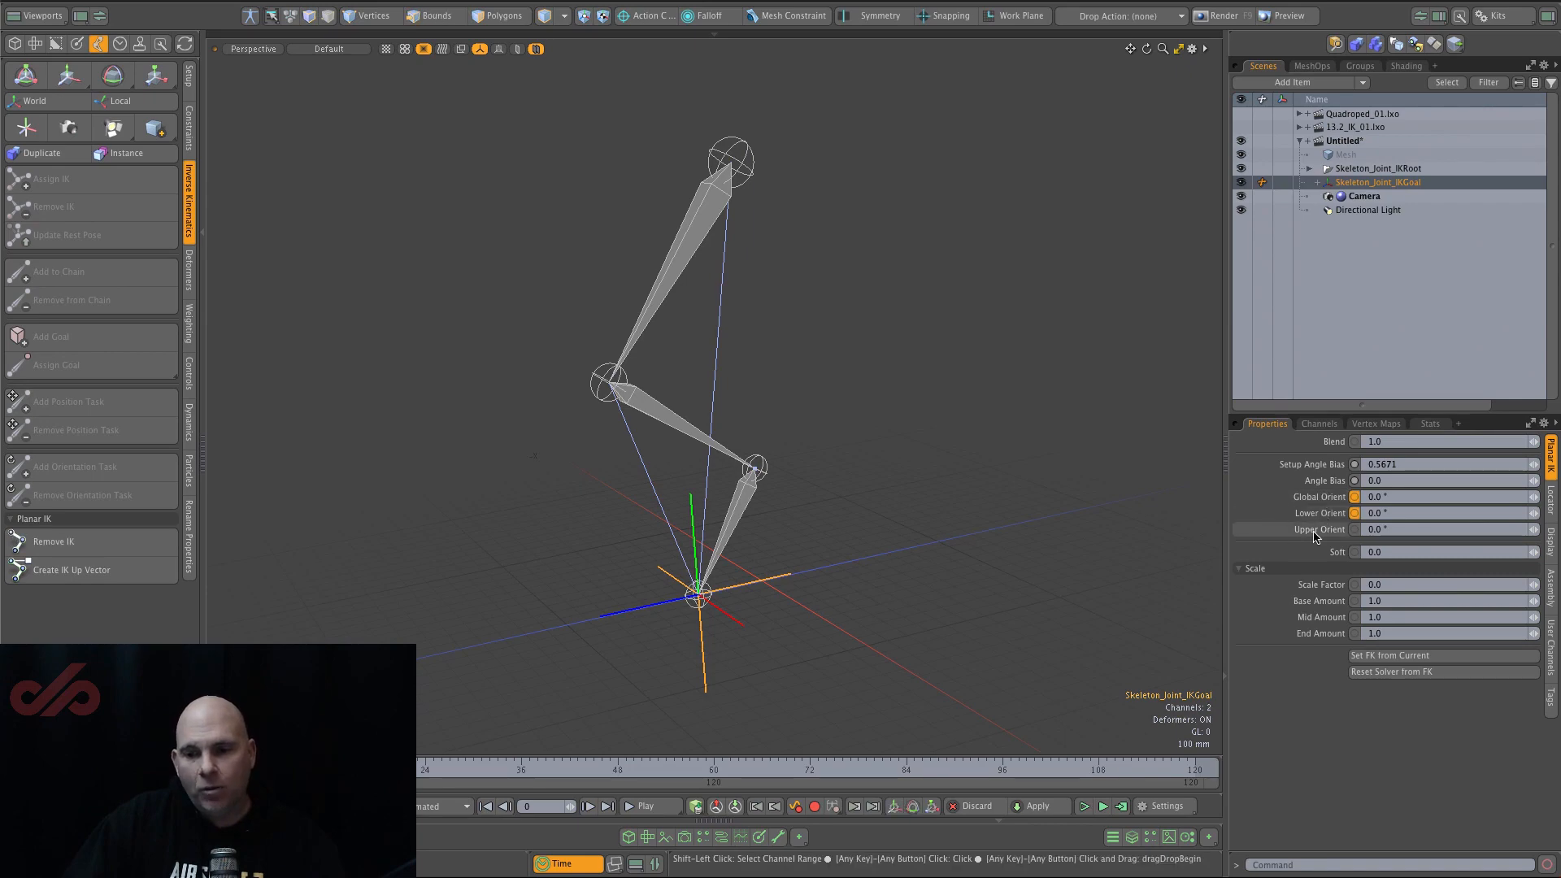
drag(1320, 531, 928, 269)
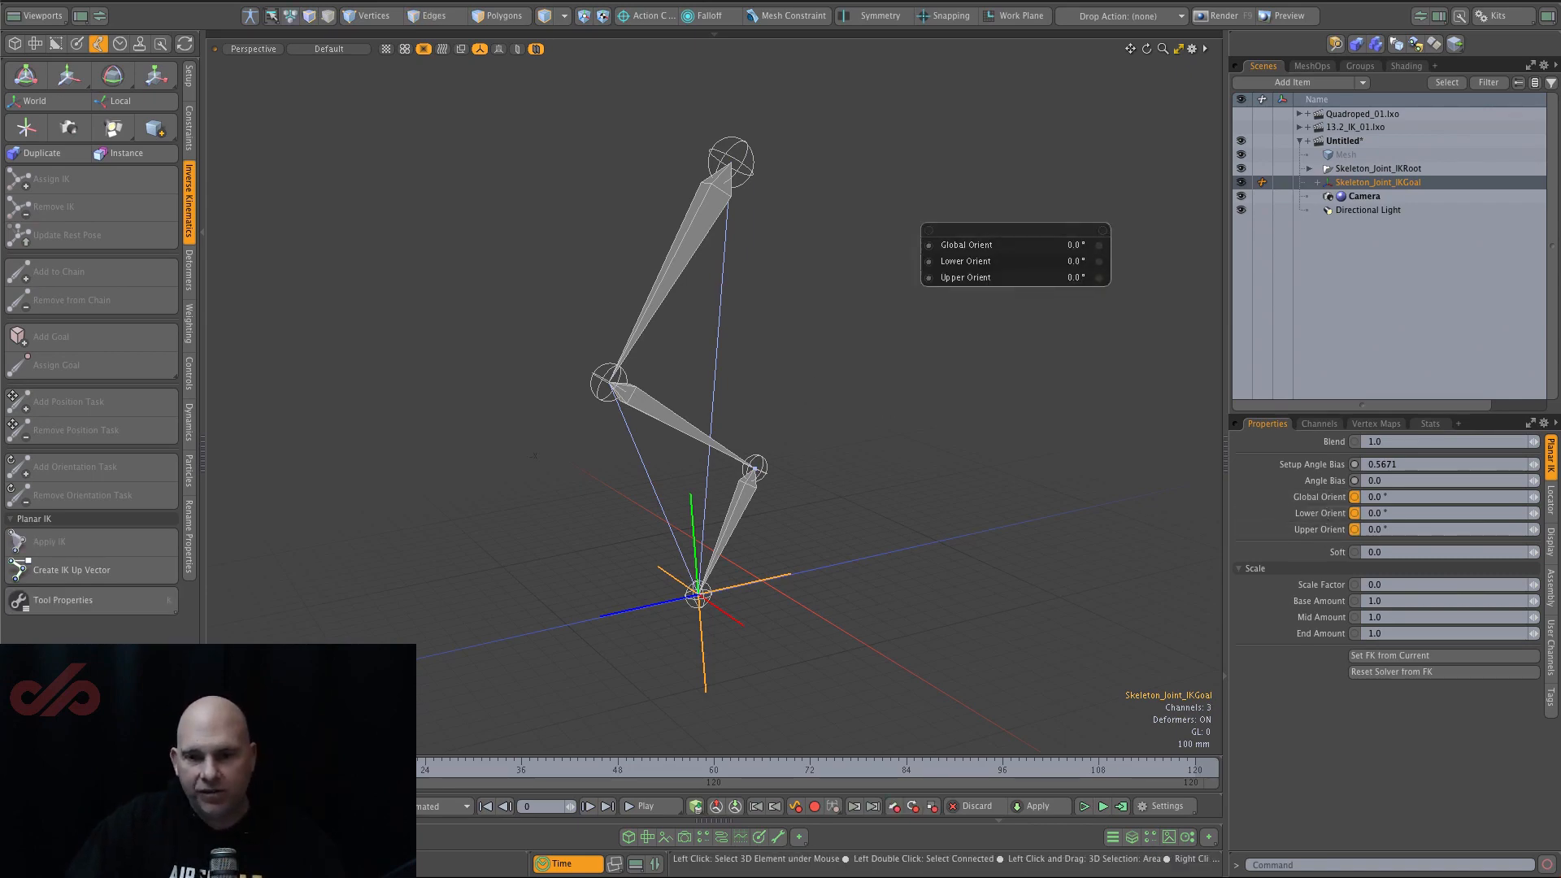
alt+drag(801, 383, 945, 362)
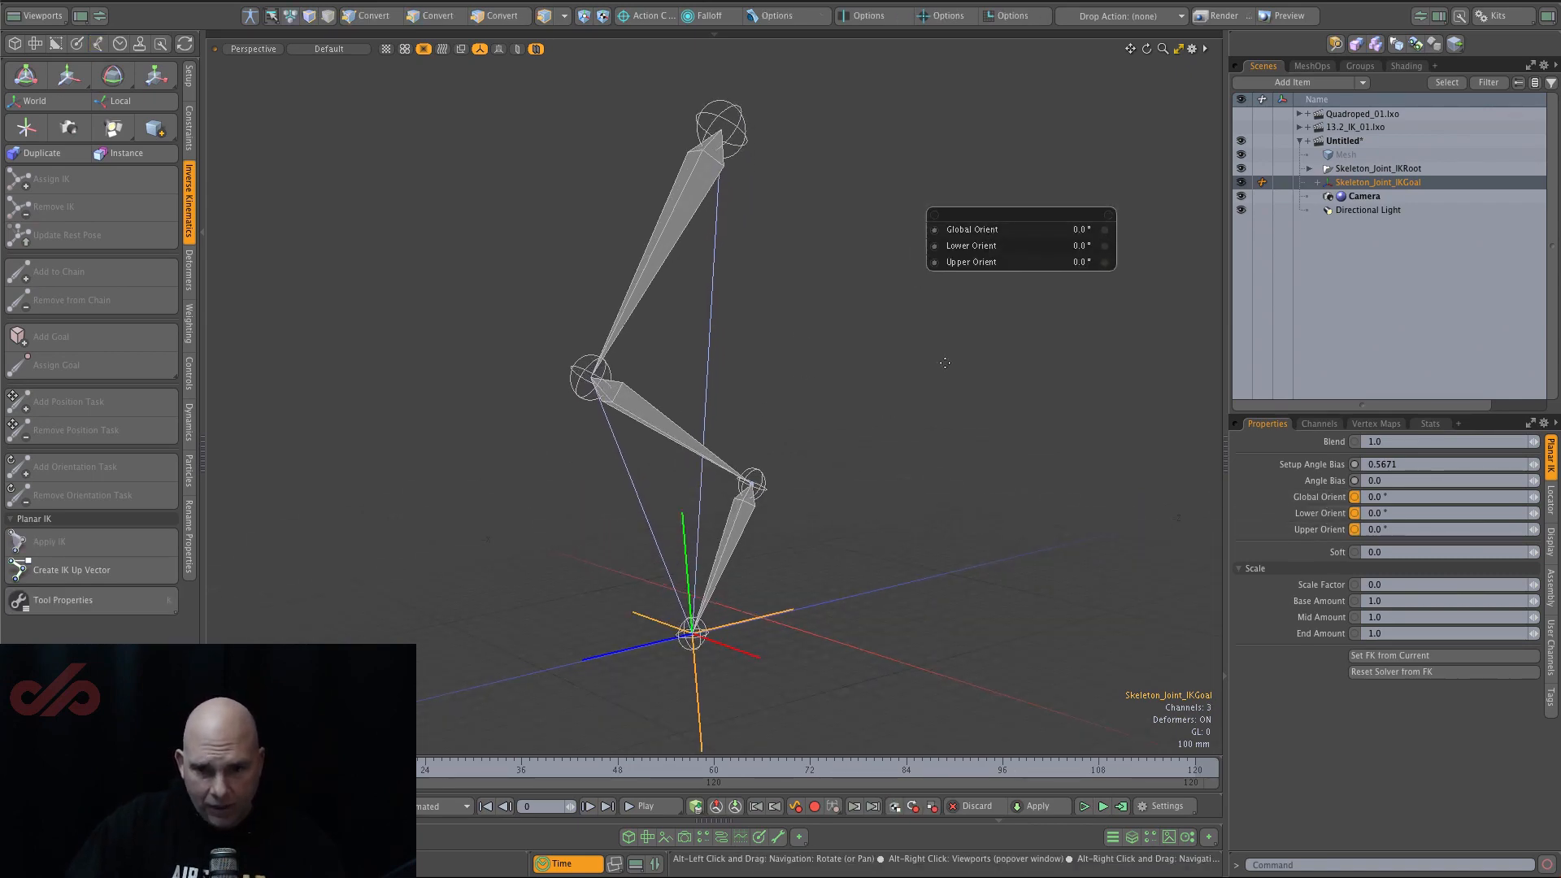
drag(984, 231, 894, 231)
key(ctrl+z)
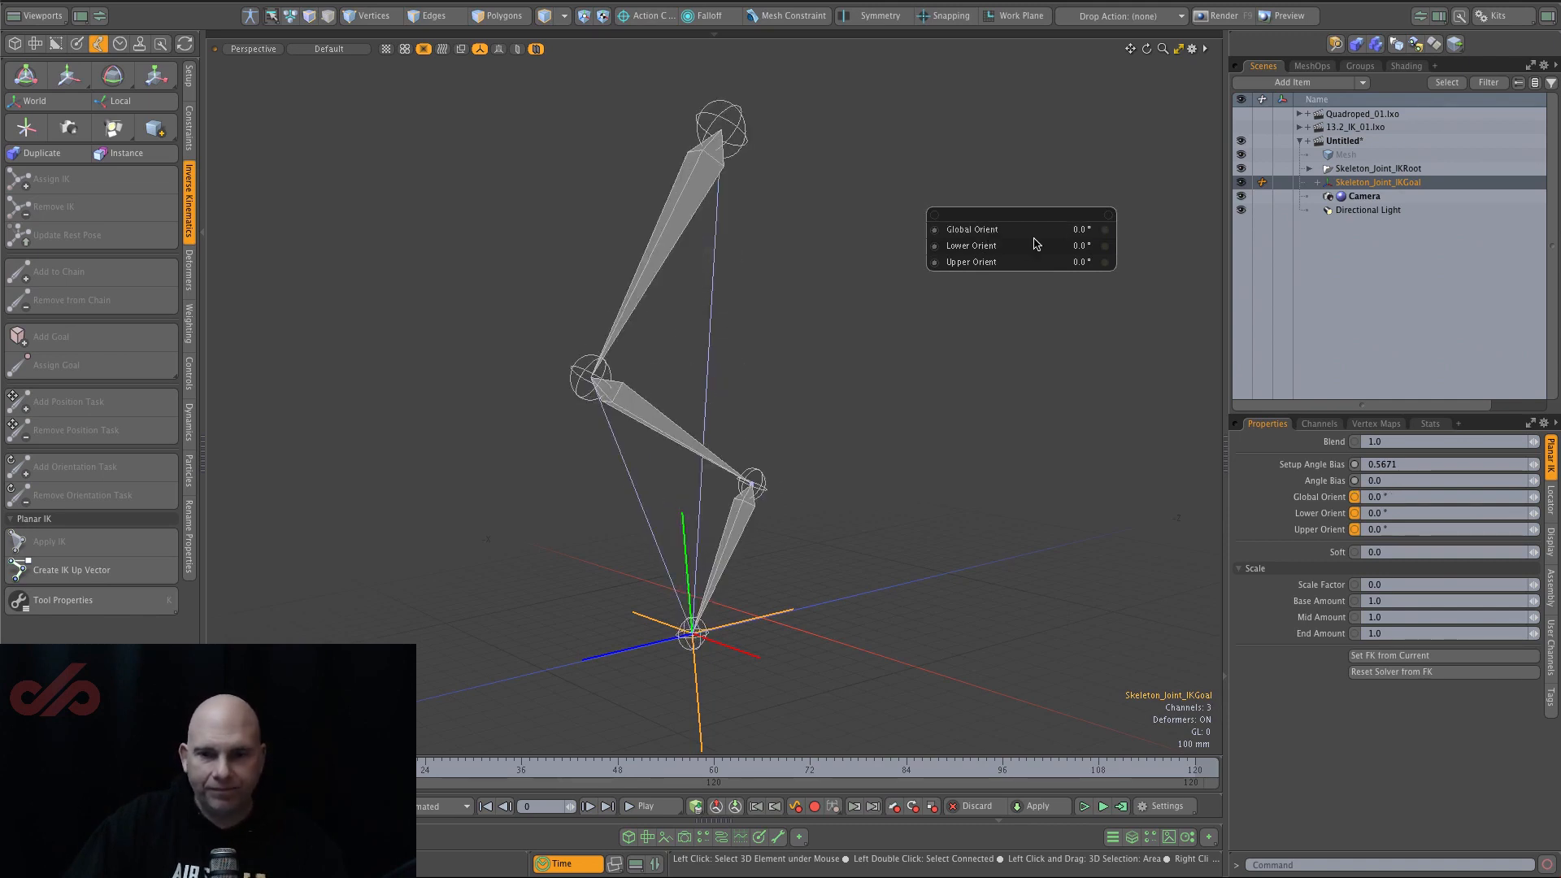
Twist the leg with Lower Orient at -16.4°, Upper Orient at -27.4° and Global Orient at 4.9°.
drag(984, 261, 934, 262)
key(ctrl+z)
alt+drag(892, 360, 904, 358)
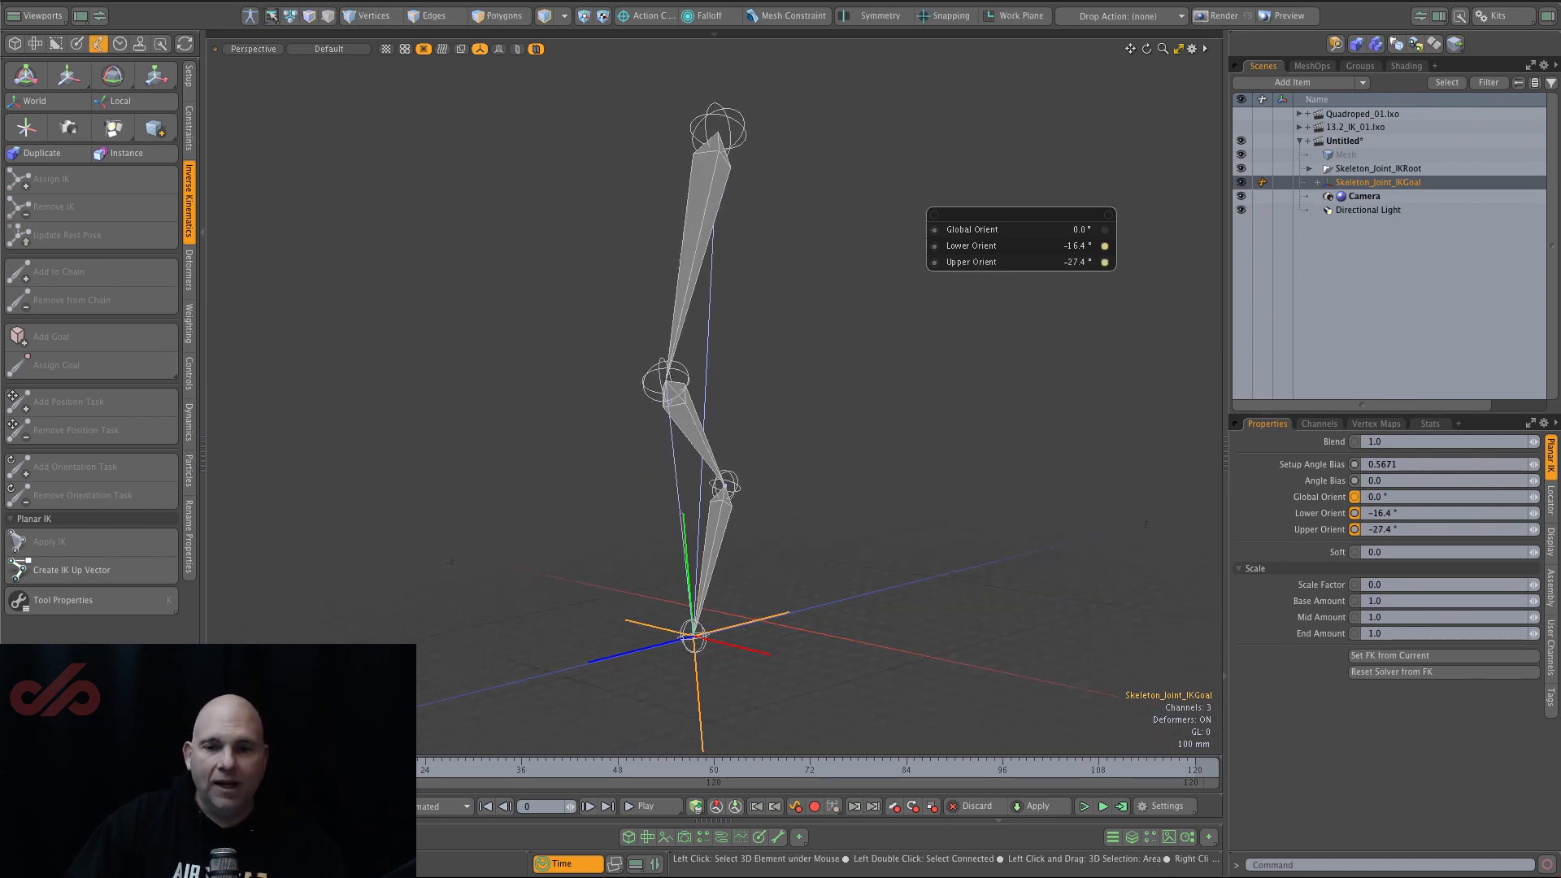
mouse_move(972, 229)
mouse_down()
mouse_move(1020, 229)
mouse_move(977, 233)
mouse_up()
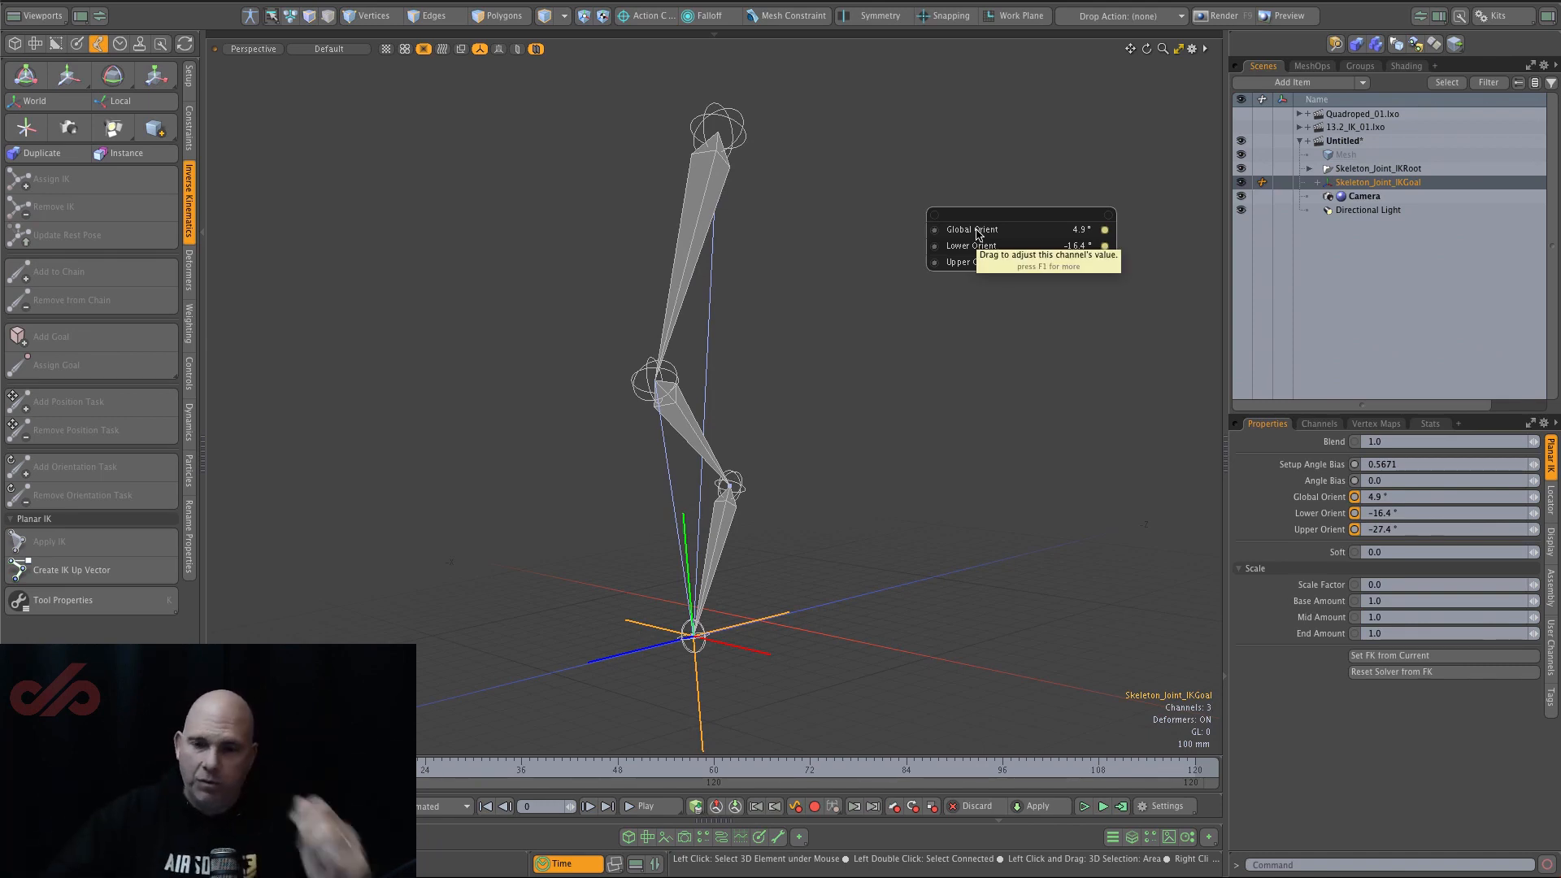
Reset the Global, Lower and Upper Orient channels to 0.0° and leave channel adjustment.
click(1104, 231)
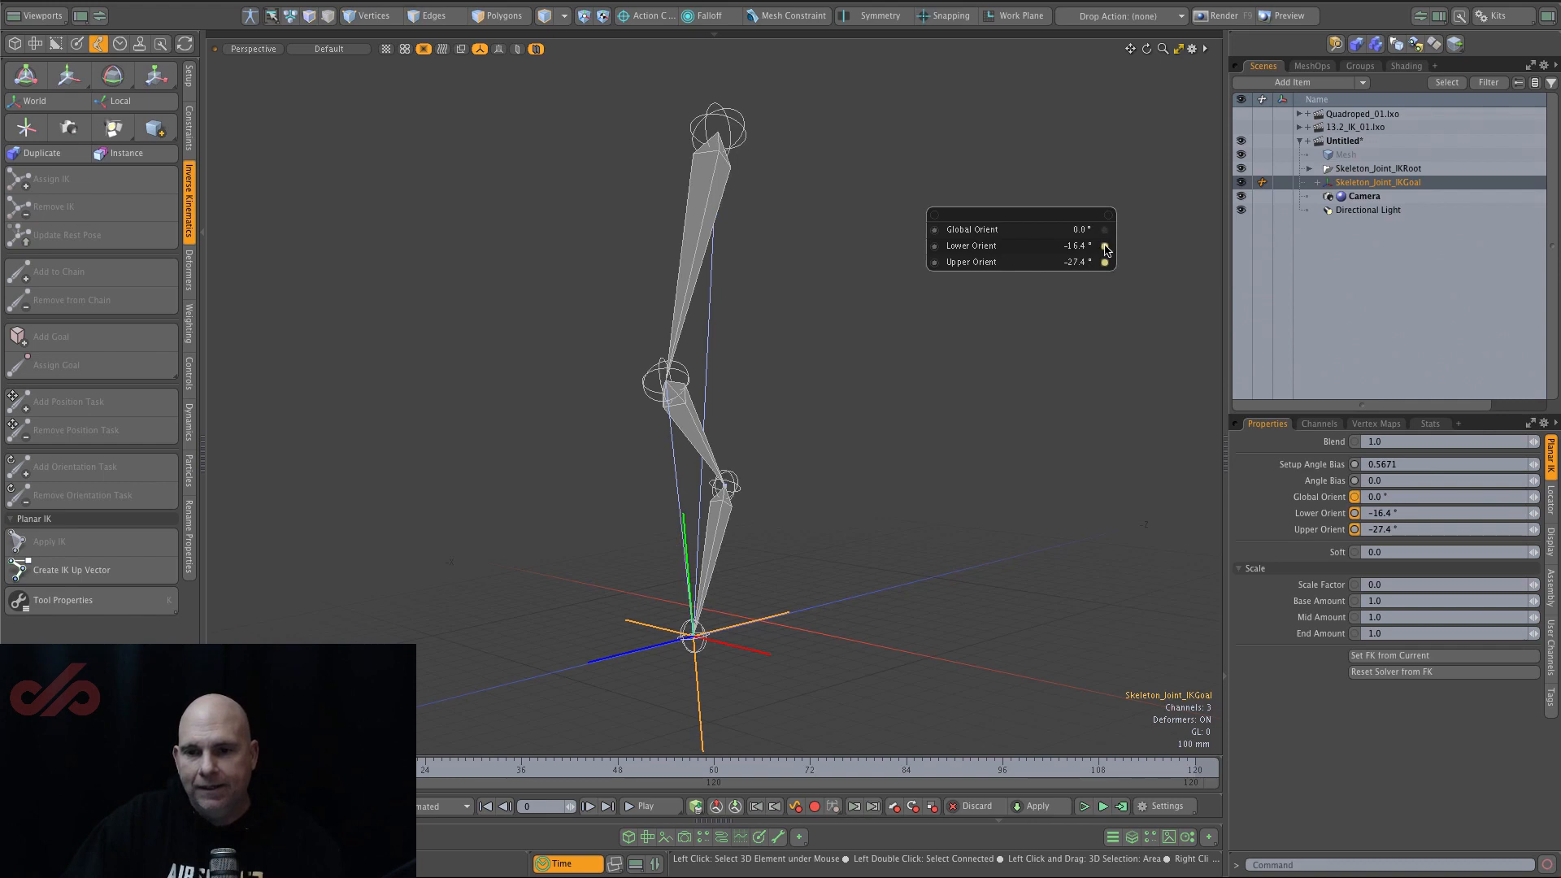
click(1104, 246)
click(1104, 262)
key(space)
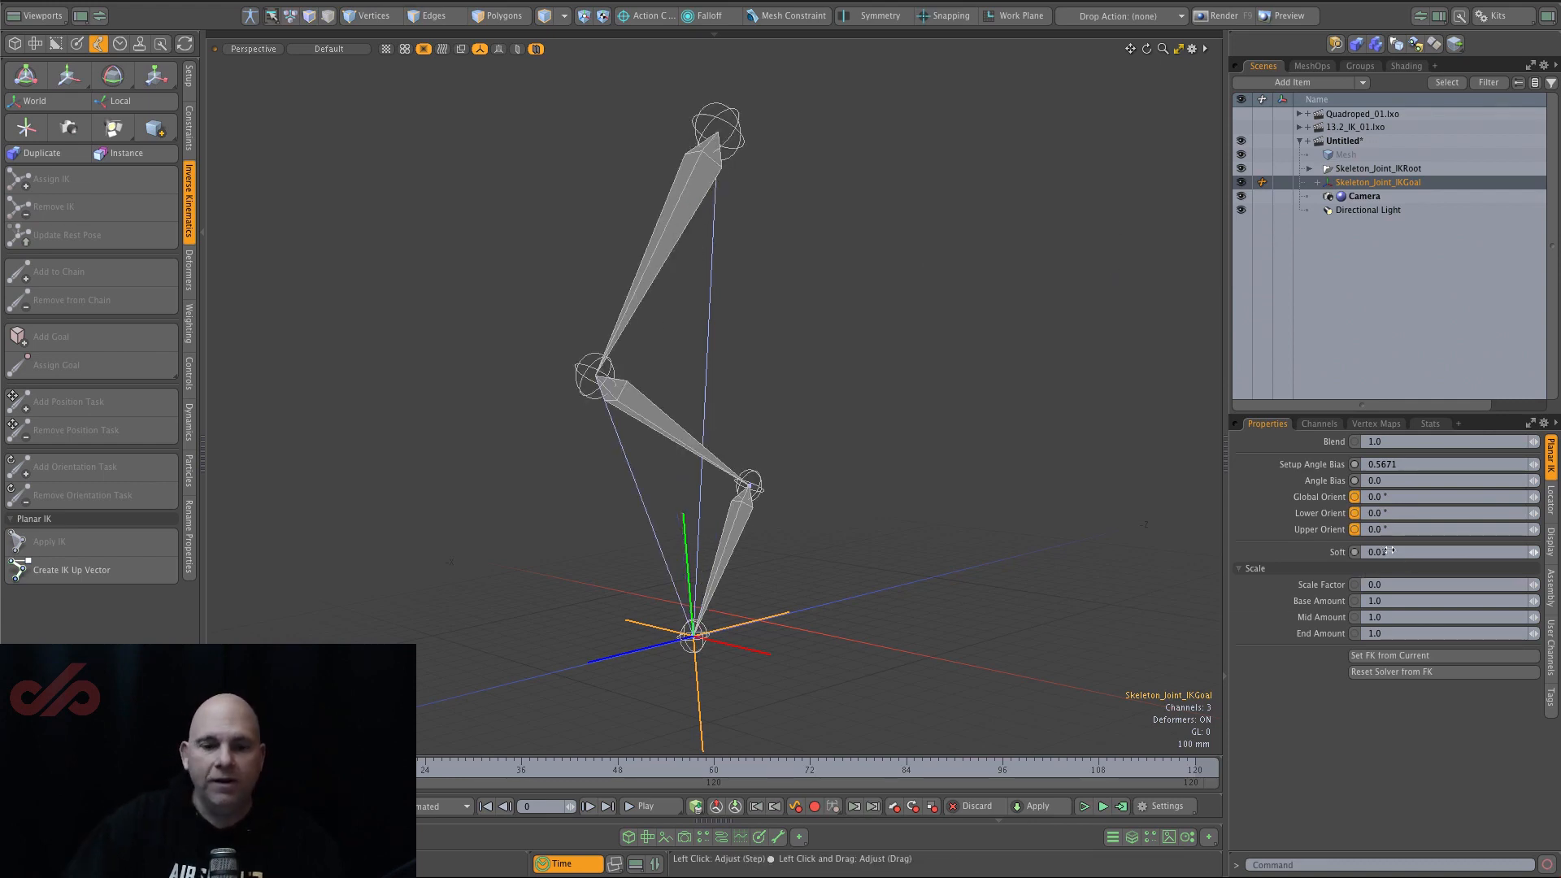
Set the planar IK's Soft value to 0.01 and test it by moving the goal until the leg straightens.
alt+drag(940, 440, 397, 493)
key(w)
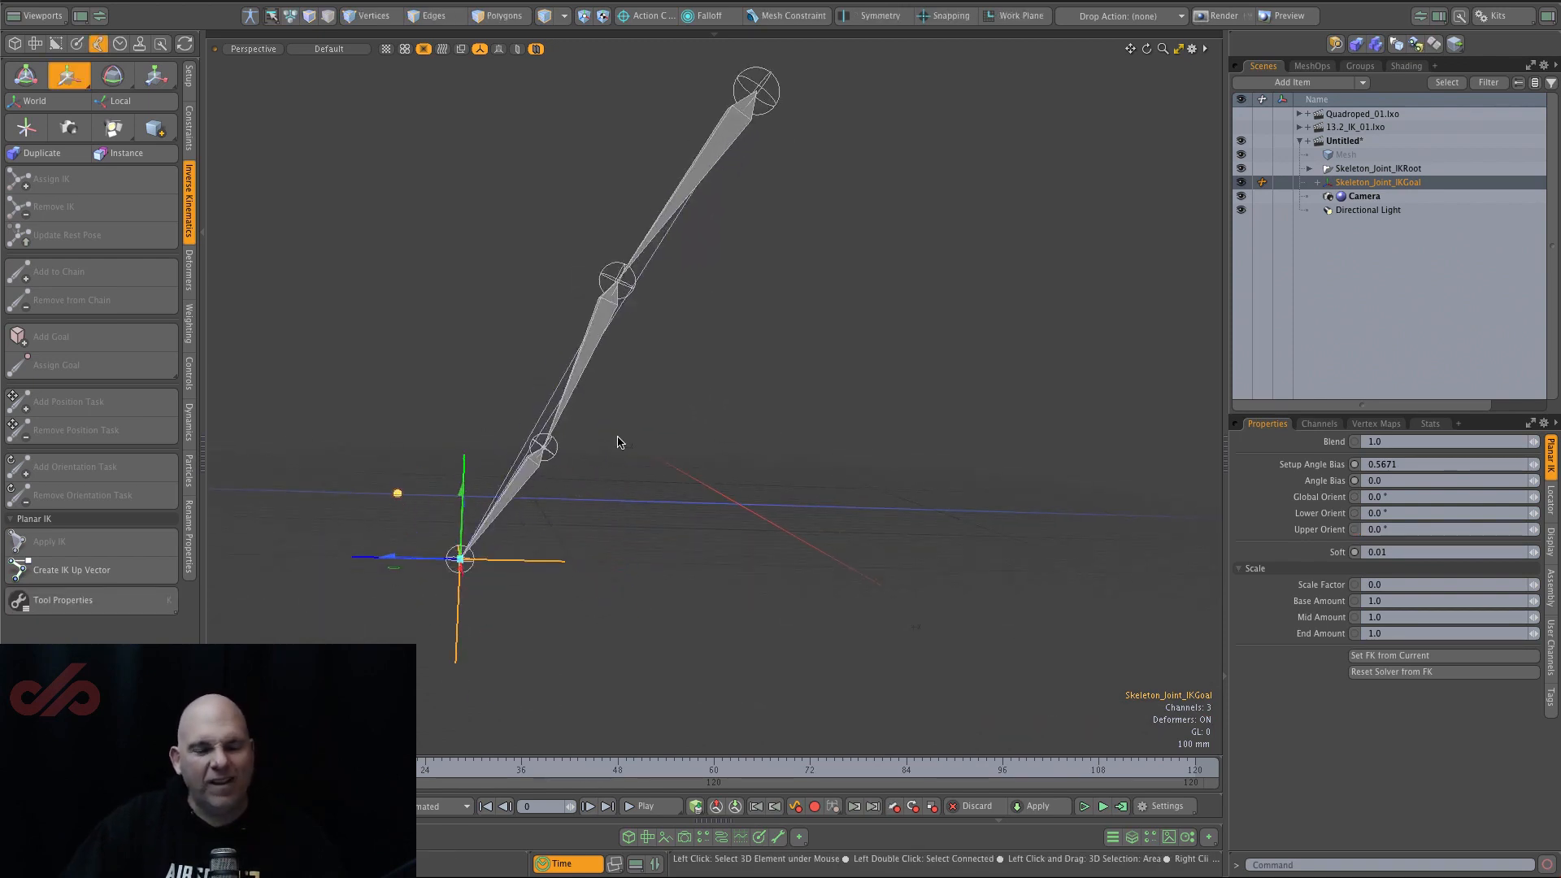
alt+drag(618, 441, 773, 466)
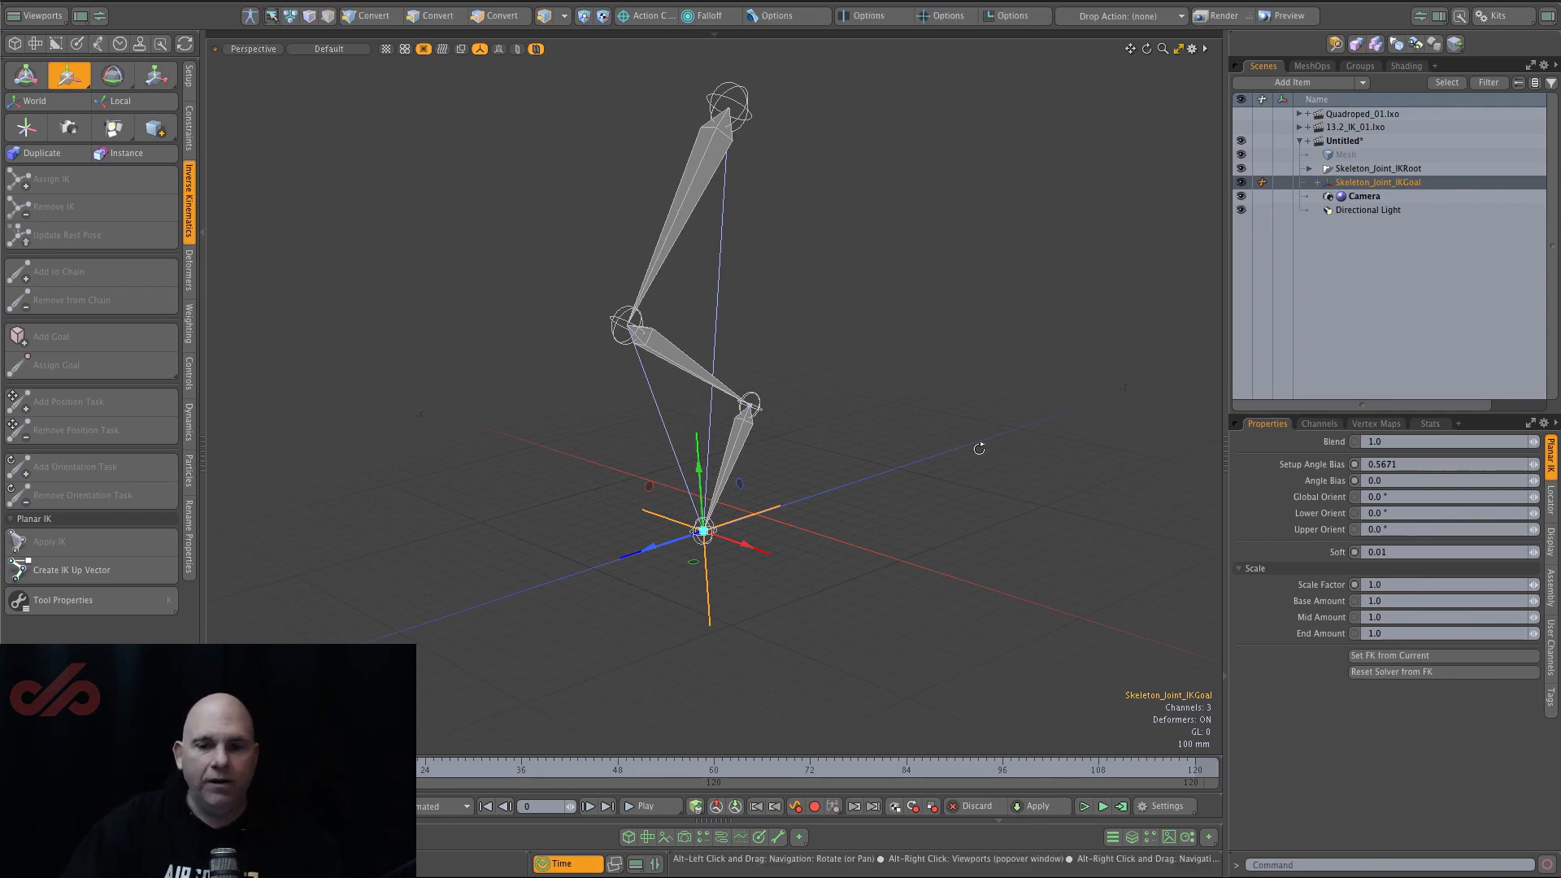
Set the IK's Scale Factor to 1.0 and test the stretching by moving the goal.
alt+drag(975, 444, 836, 446)
mouse_move(636, 487)
mouse_down()
mouse_move(420, 732)
mouse_move(637, 487)
mouse_up()
alt+drag(810, 422, 878, 447)
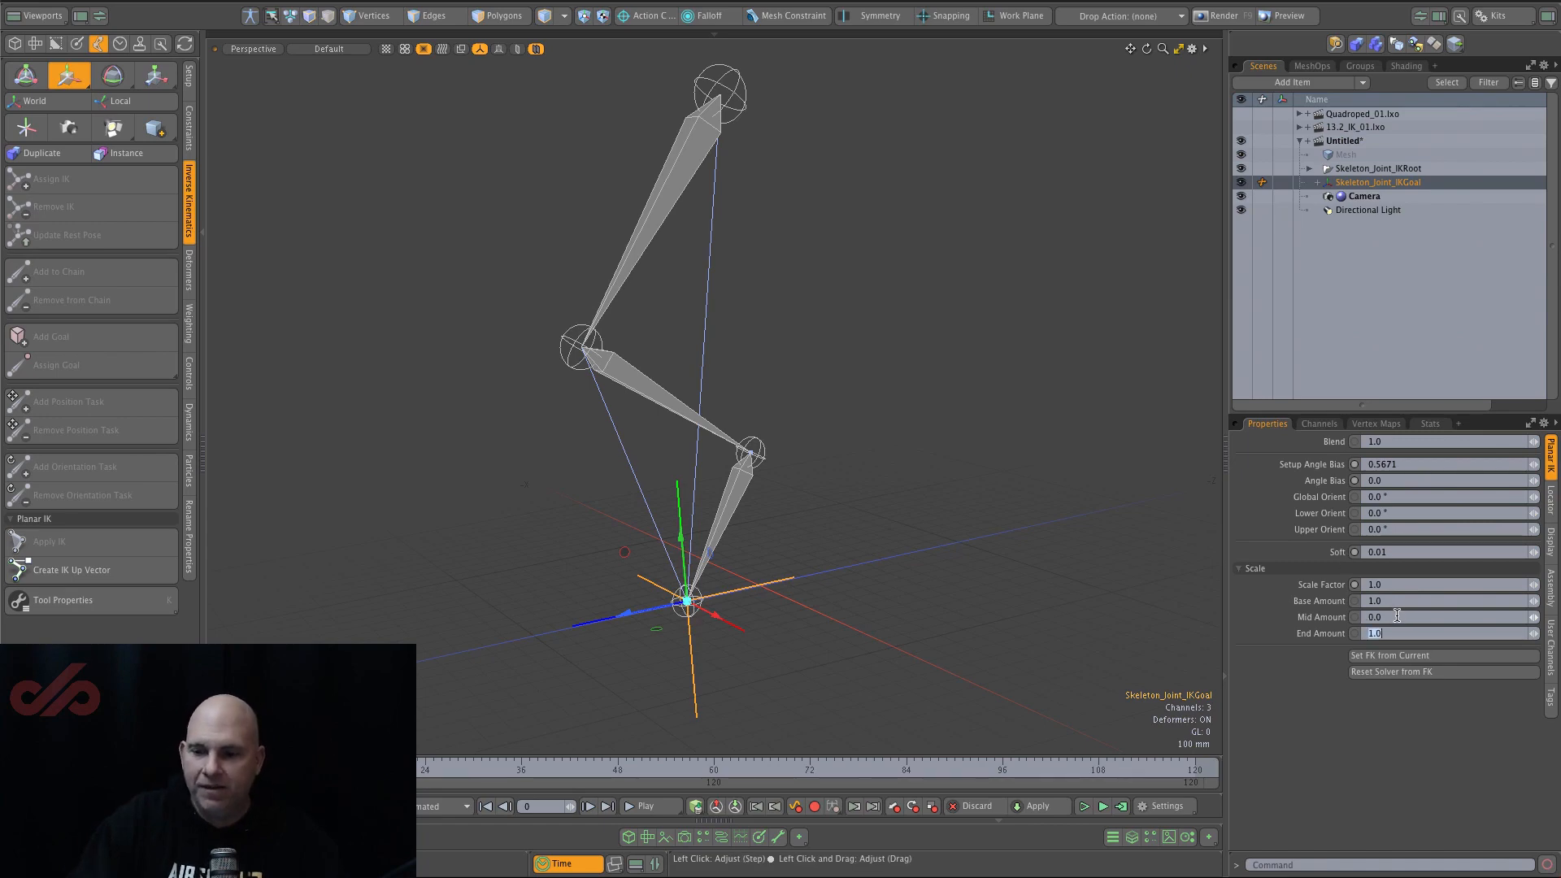
Set Mid Amount and End Amount to 0.0 and pull the IK goal far from the hip to stretch the leg.
scroll(893, 543, down, 3)
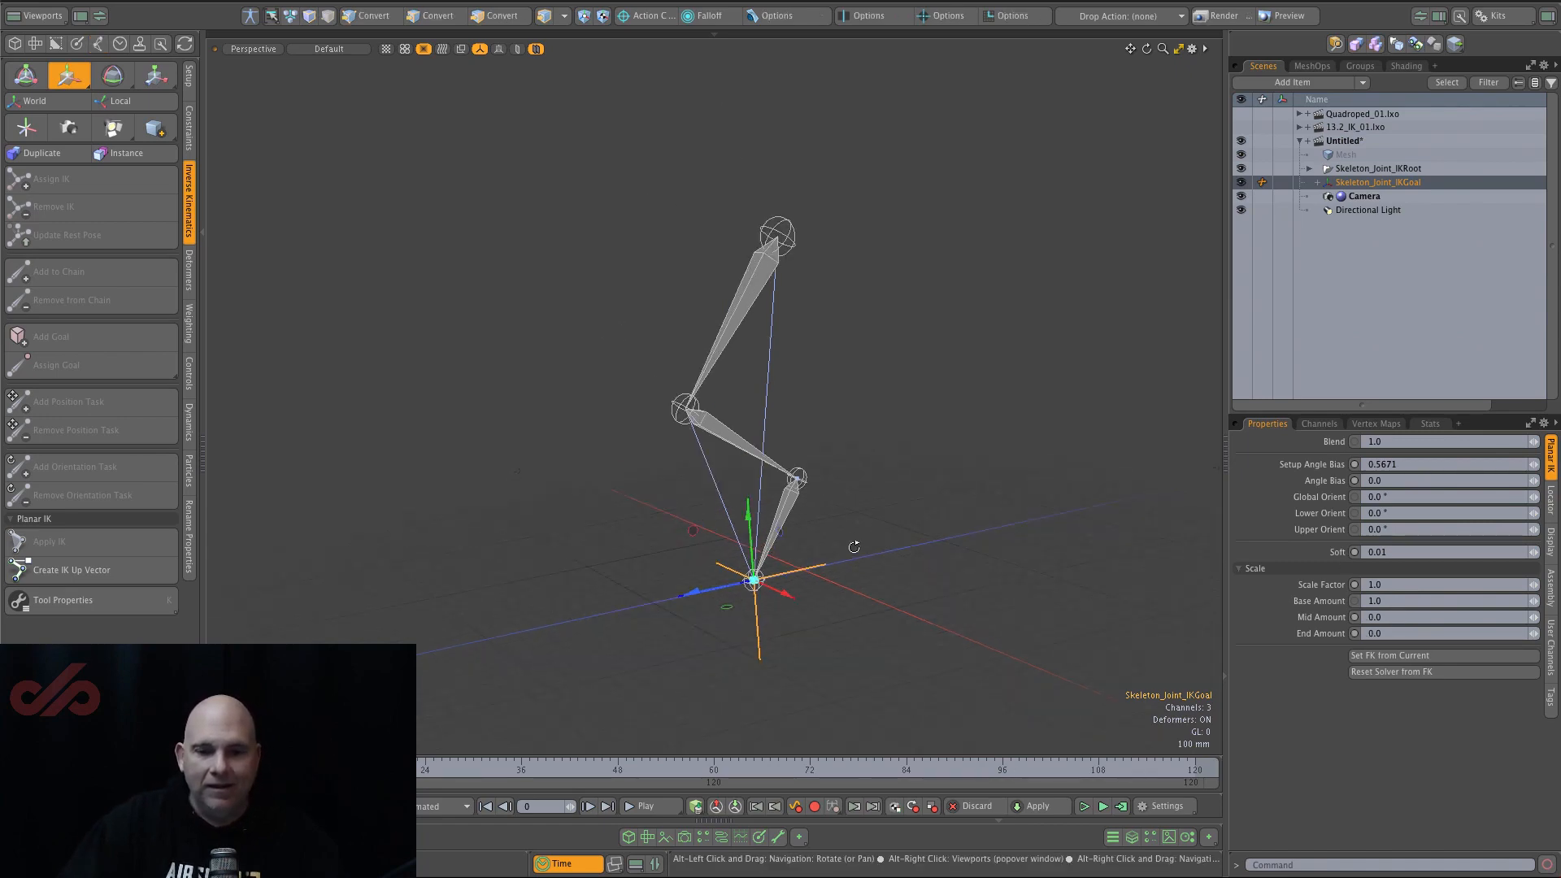
alt+drag(853, 546, 719, 528)
drag(743, 583, 419, 813)
scroll(772, 230, down, 3)
alt+drag(641, 476, 512, 491)
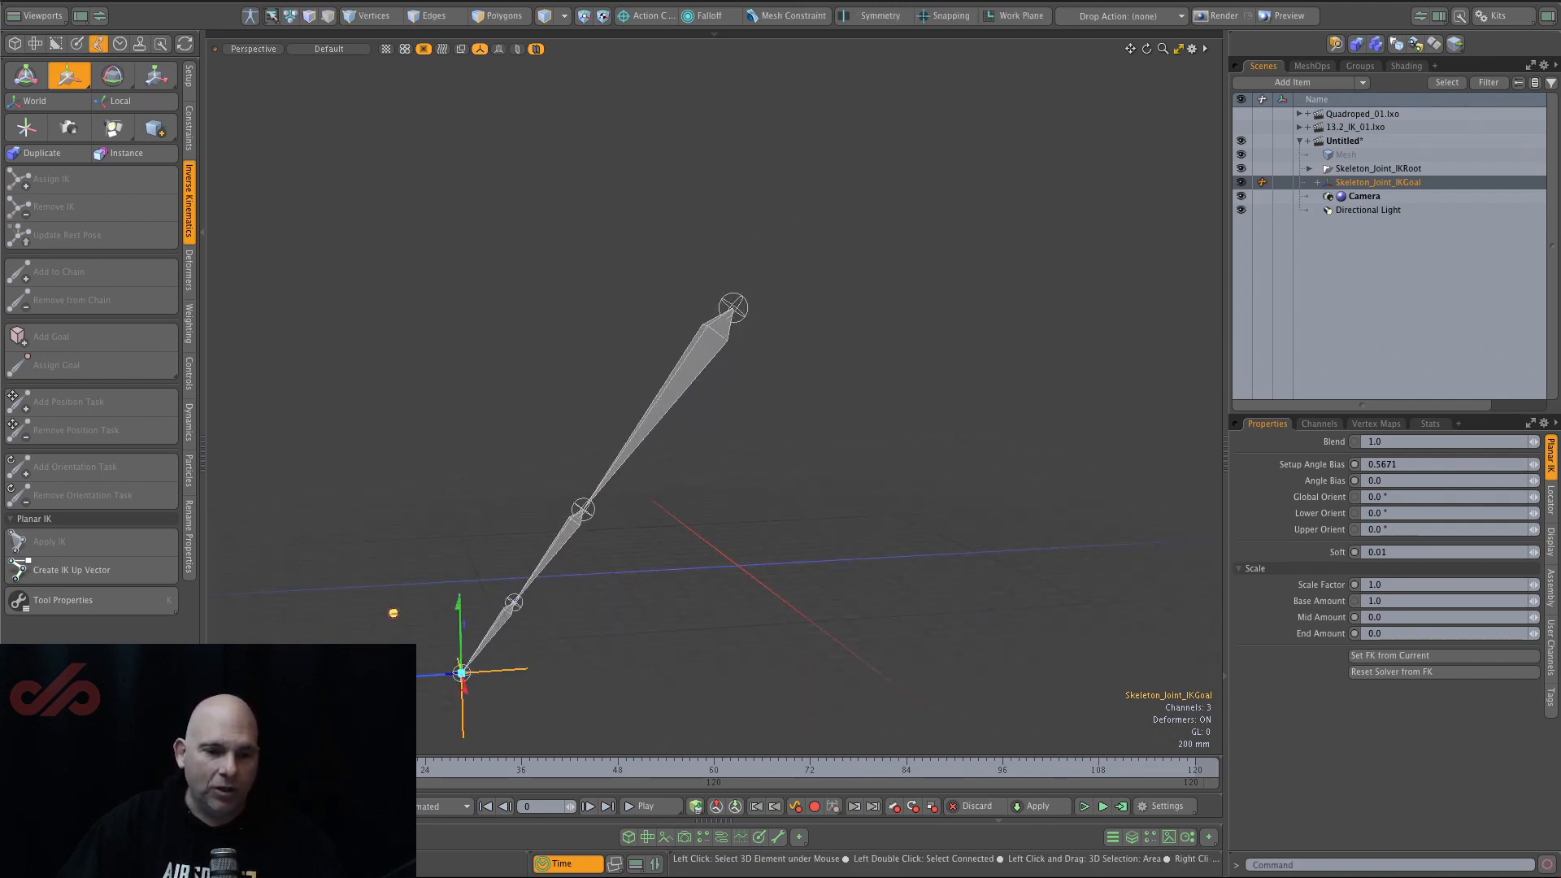
Undo the last IK goal pull and restore the End Amount to 1.0.
key(ctrl+z)
scroll(721, 543, up, 3)
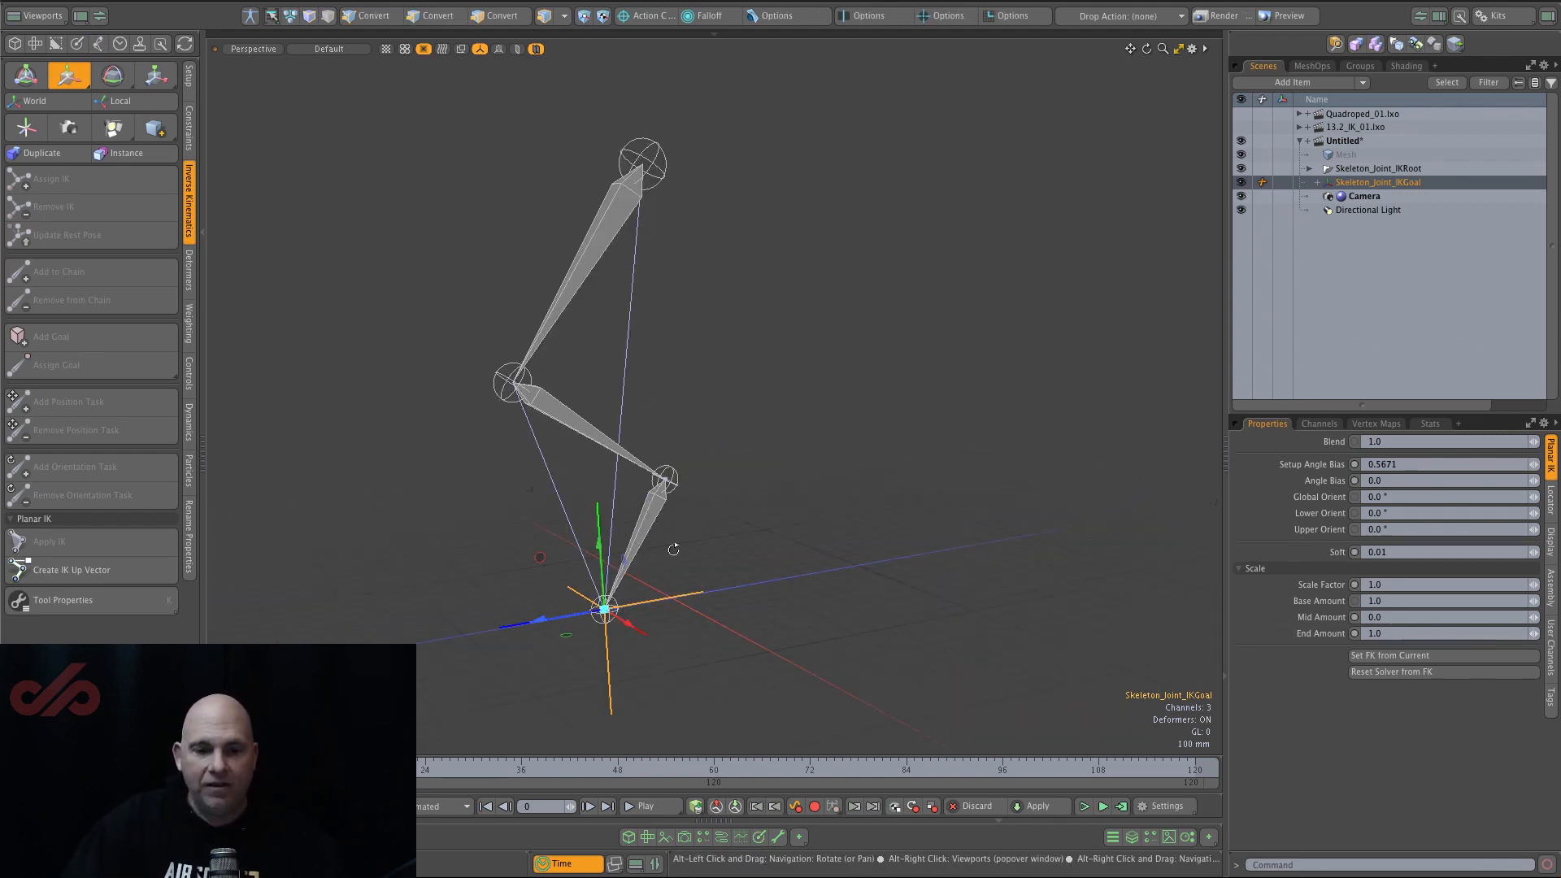
Test the leg's stretching by pulling the IK goal far from the hip, and undo the move.
scroll(629, 532, down, 3)
drag(538, 517, 232, 707)
key(ctrl+z)
key(ctrl+z)
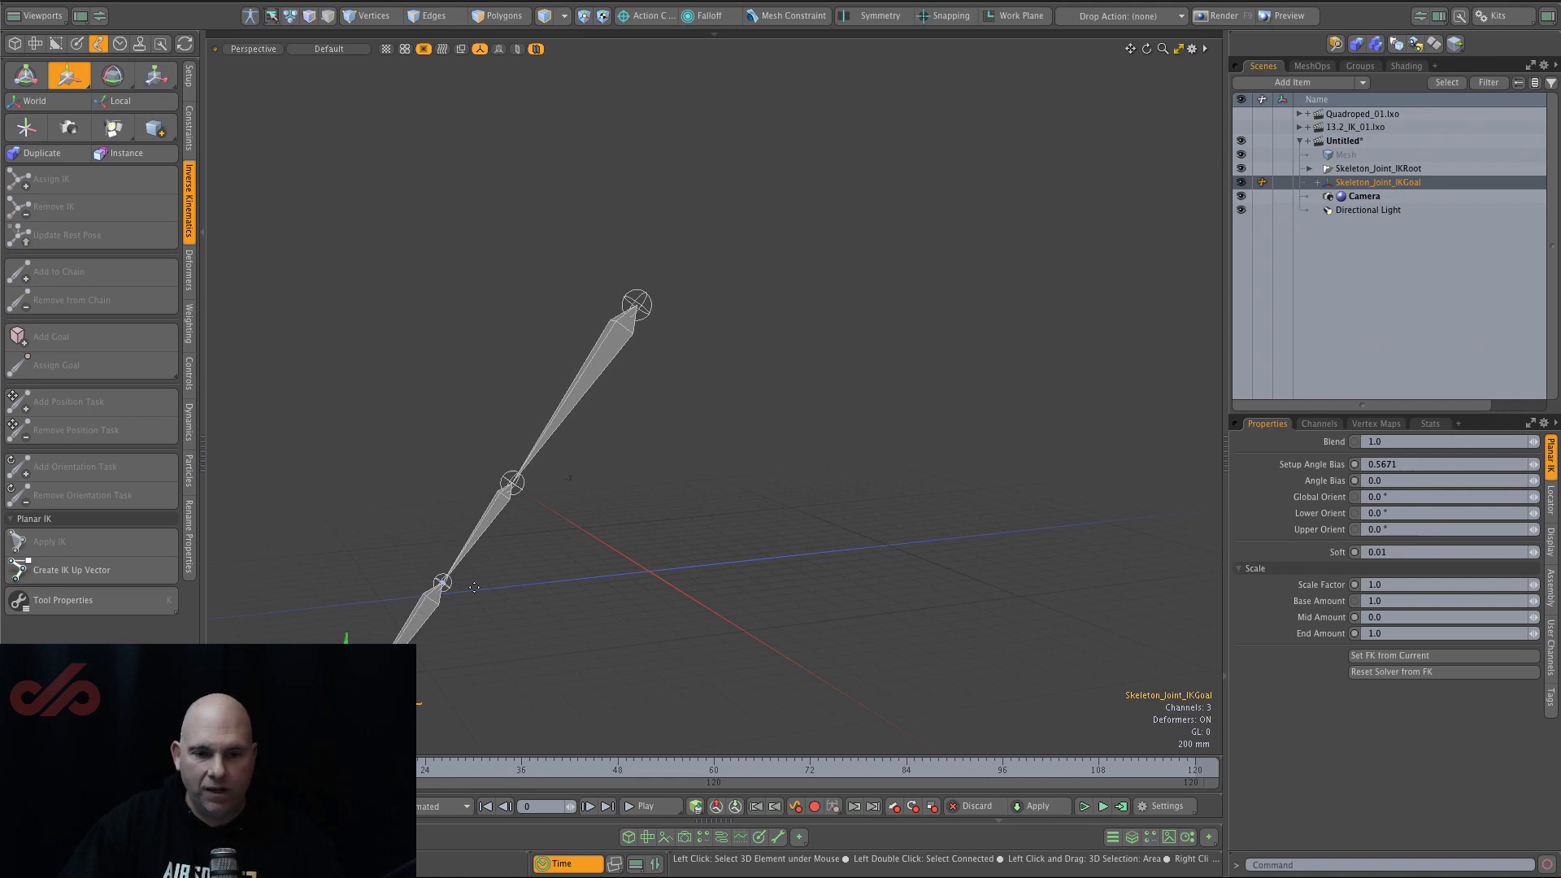
alt+drag(634, 483, 906, 453)
scroll(905, 453, up, 4)
scroll(759, 508, down, 1)
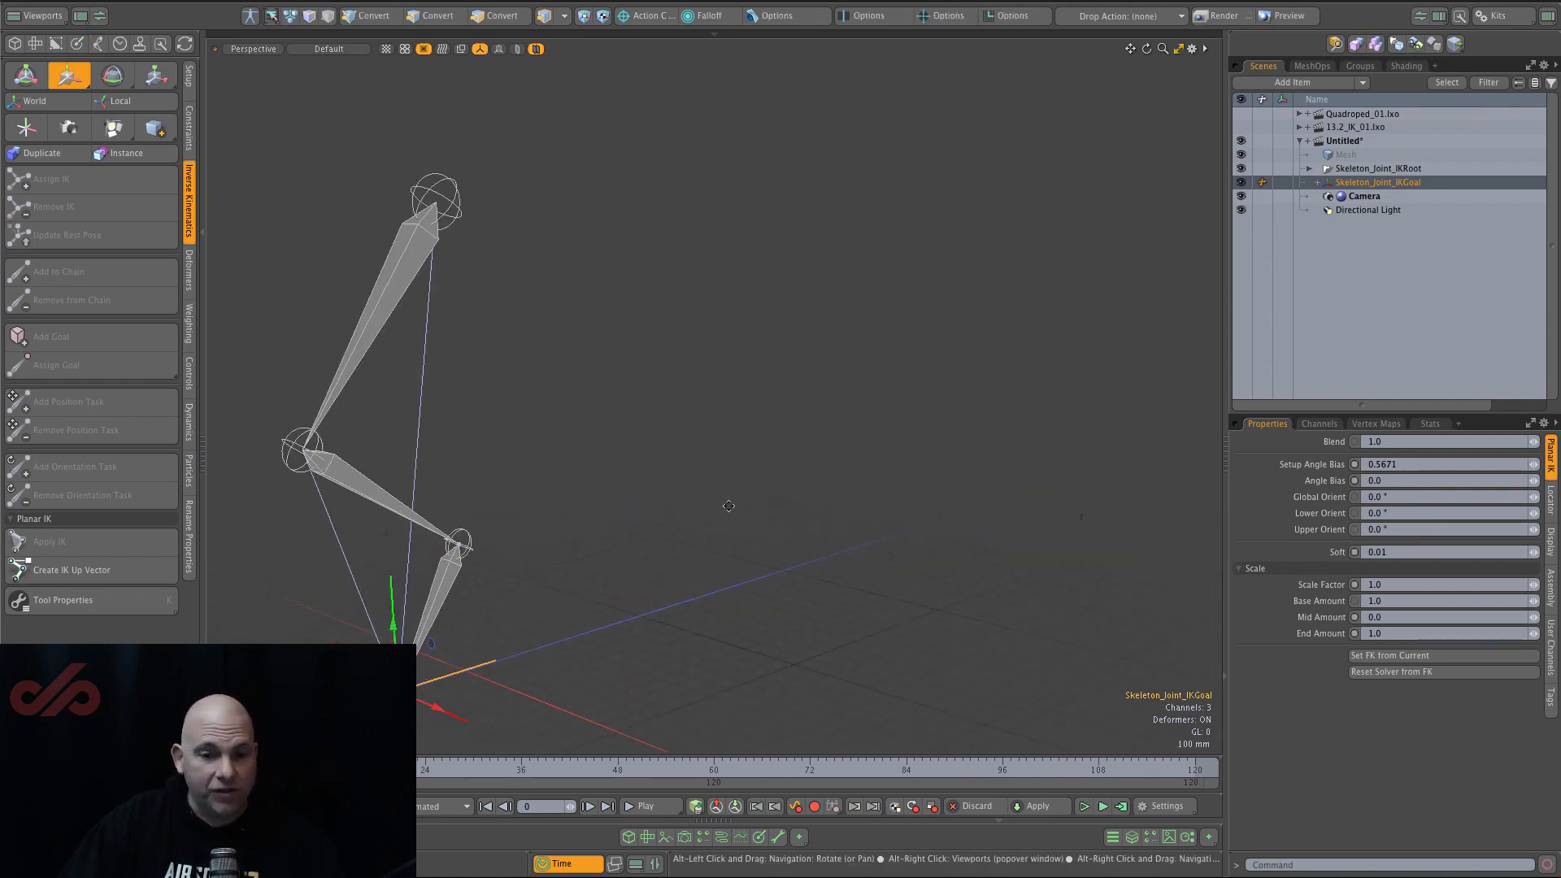
alt+shift+drag(729, 505, 883, 465)
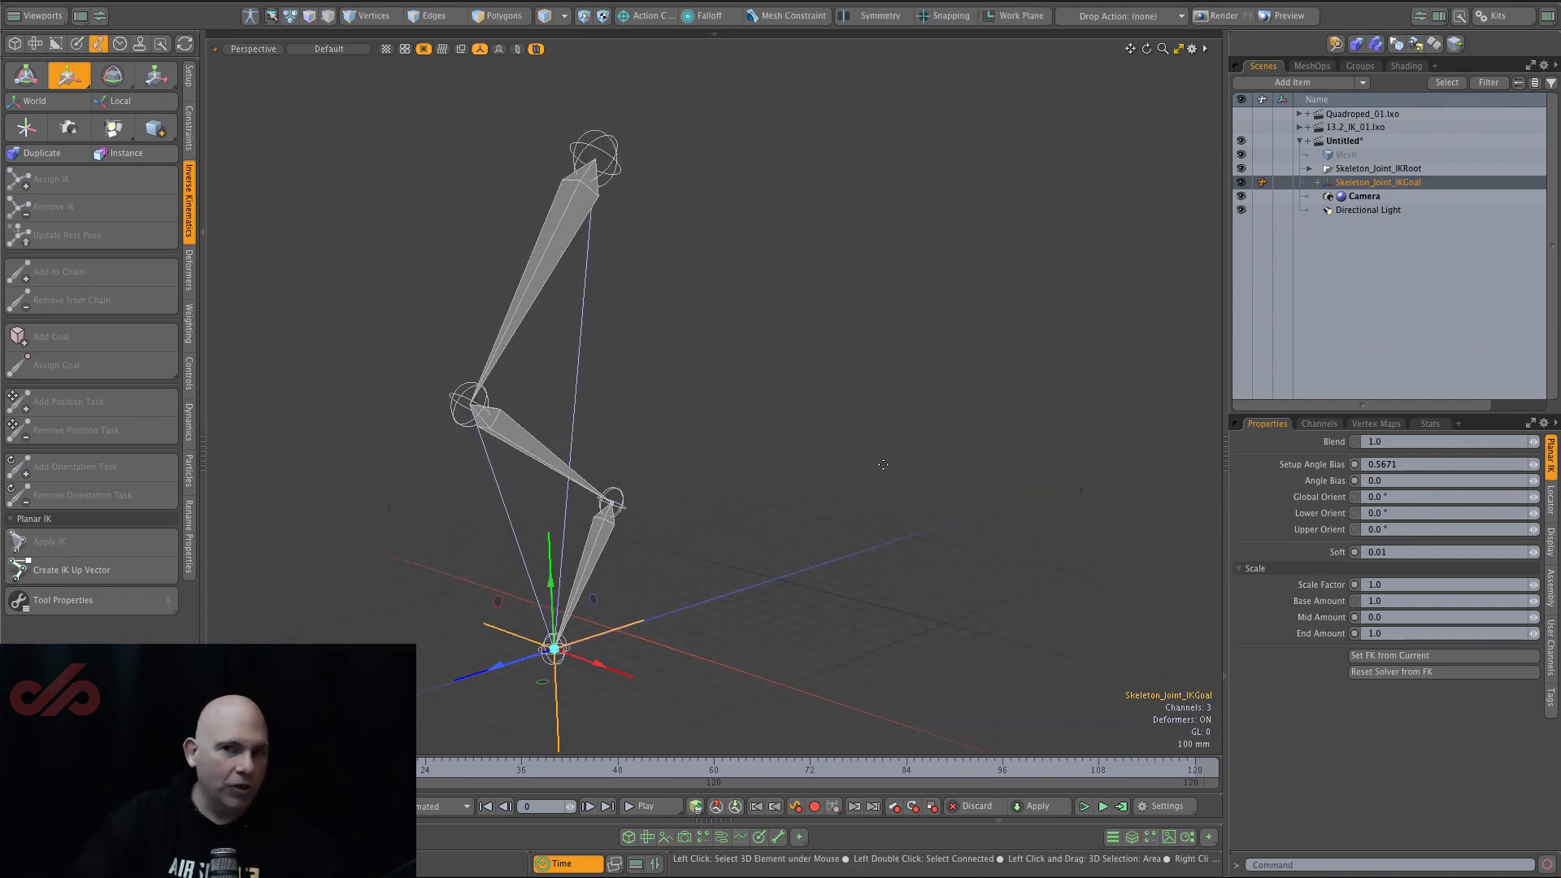
alt+drag(895, 486, 935, 357)
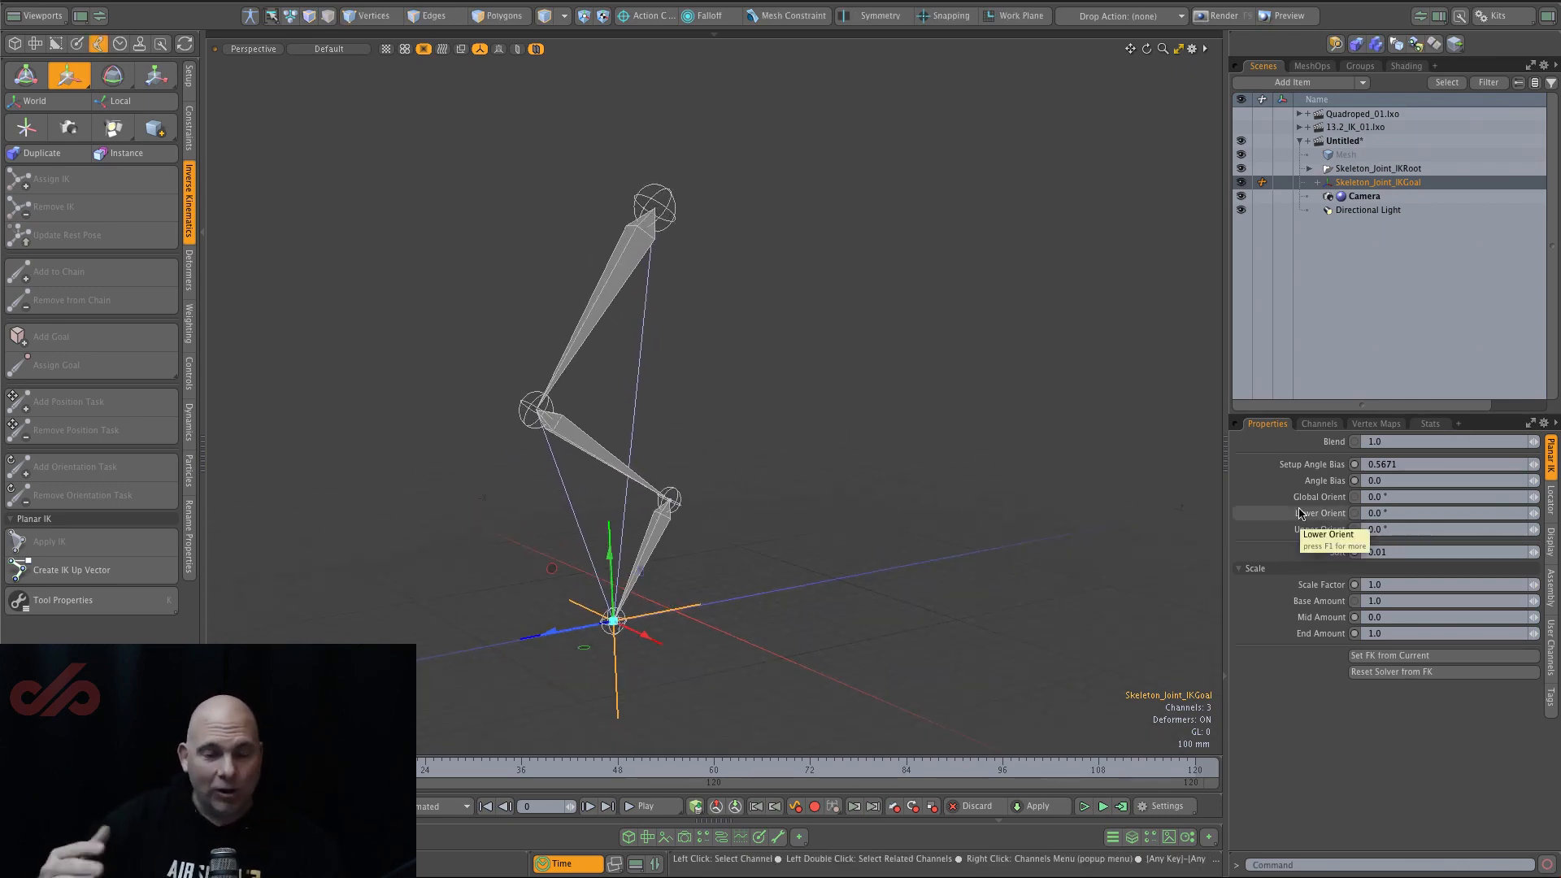
alt+drag(862, 410, 817, 405)
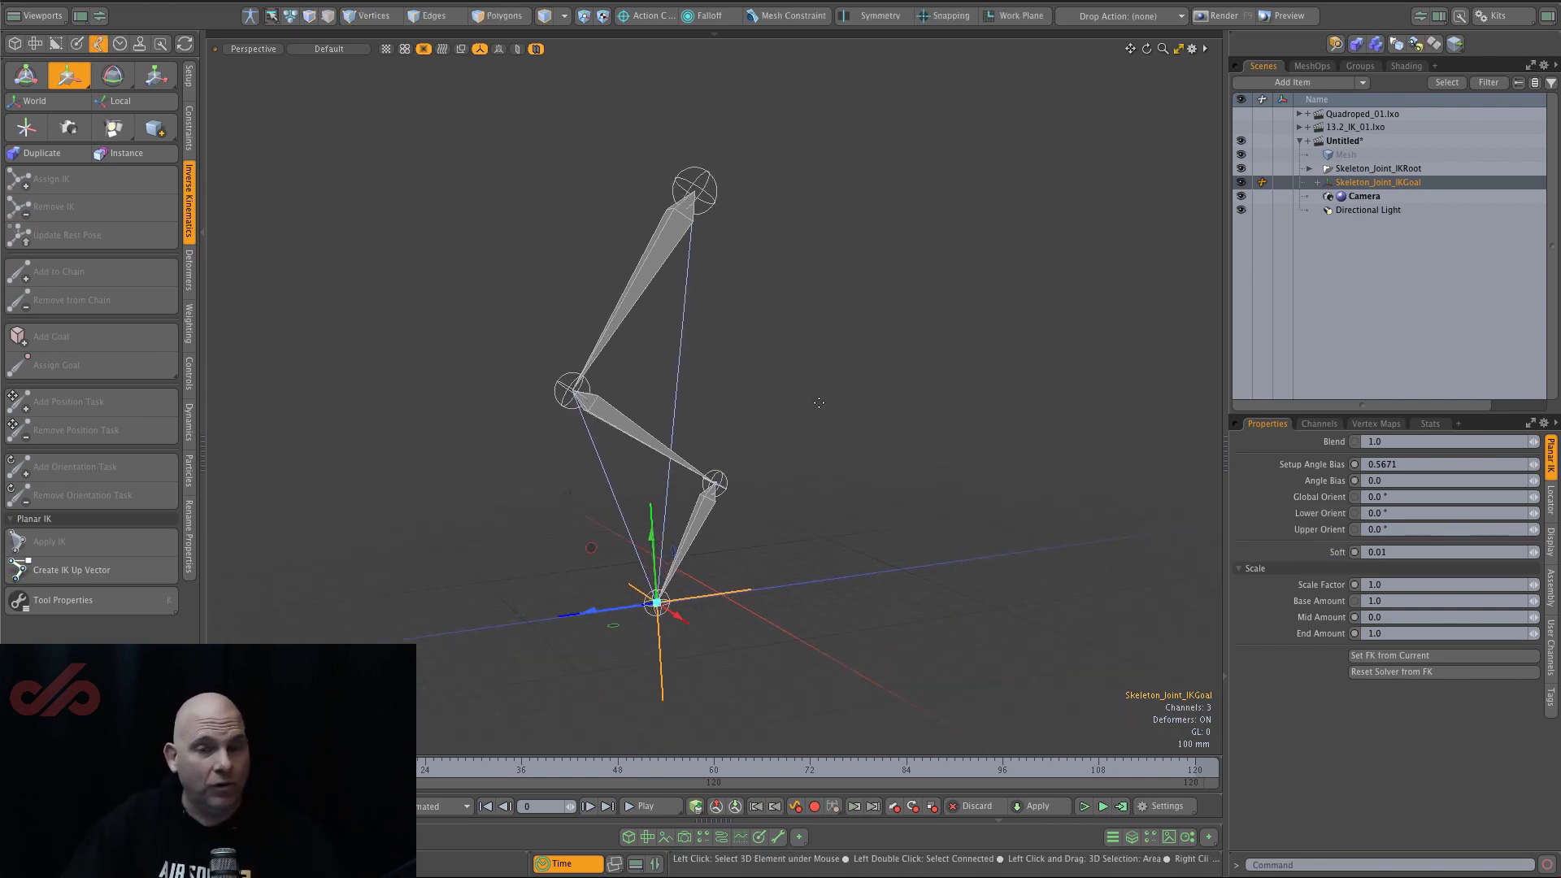